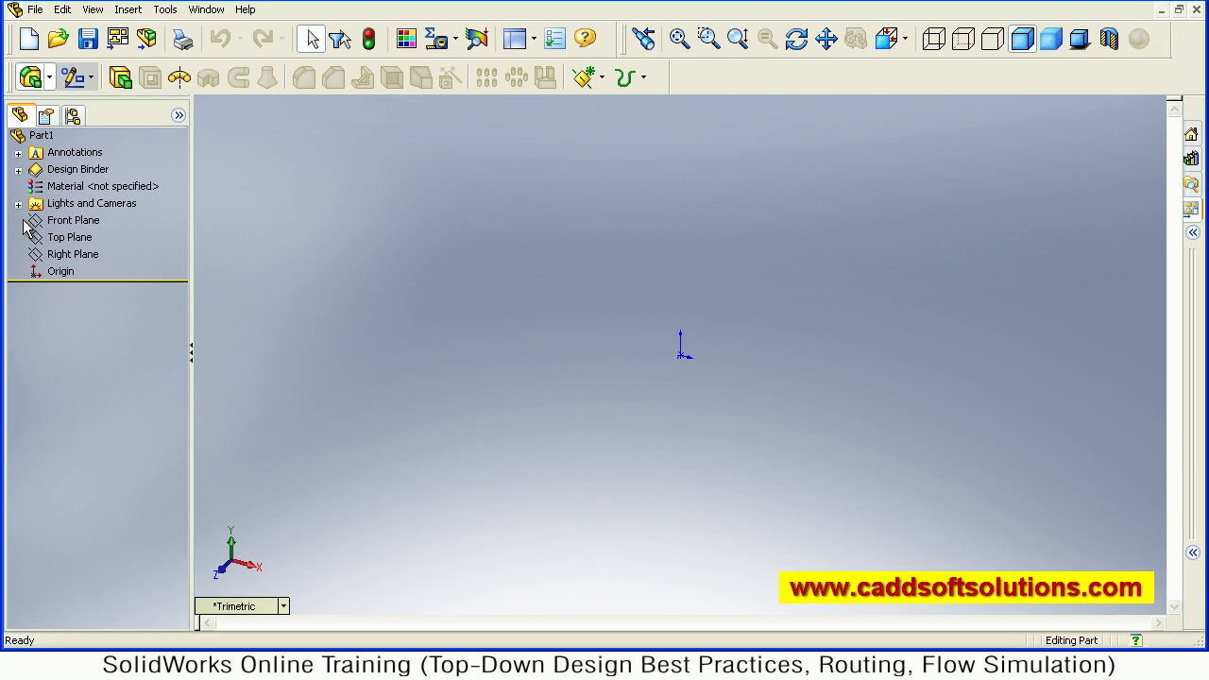
Draw a corner rectangle on the Top Plane surrounding the origin, creating Sketch1
click(71, 238)
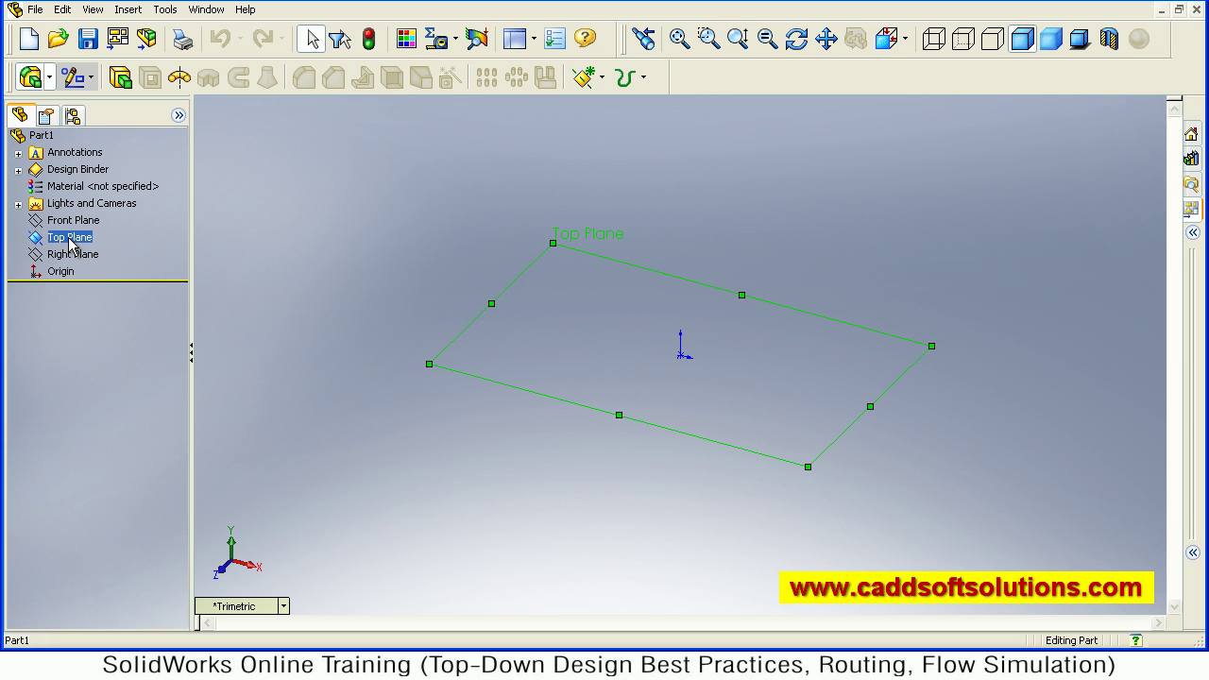
click(74, 78)
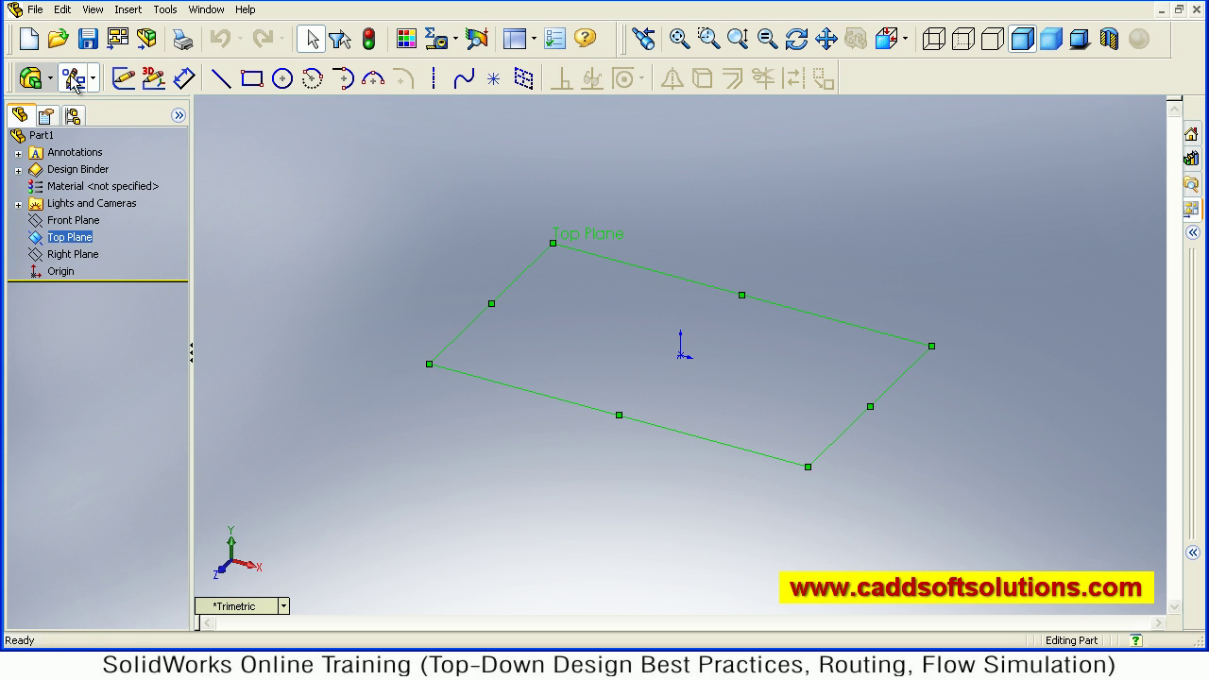
click(250, 80)
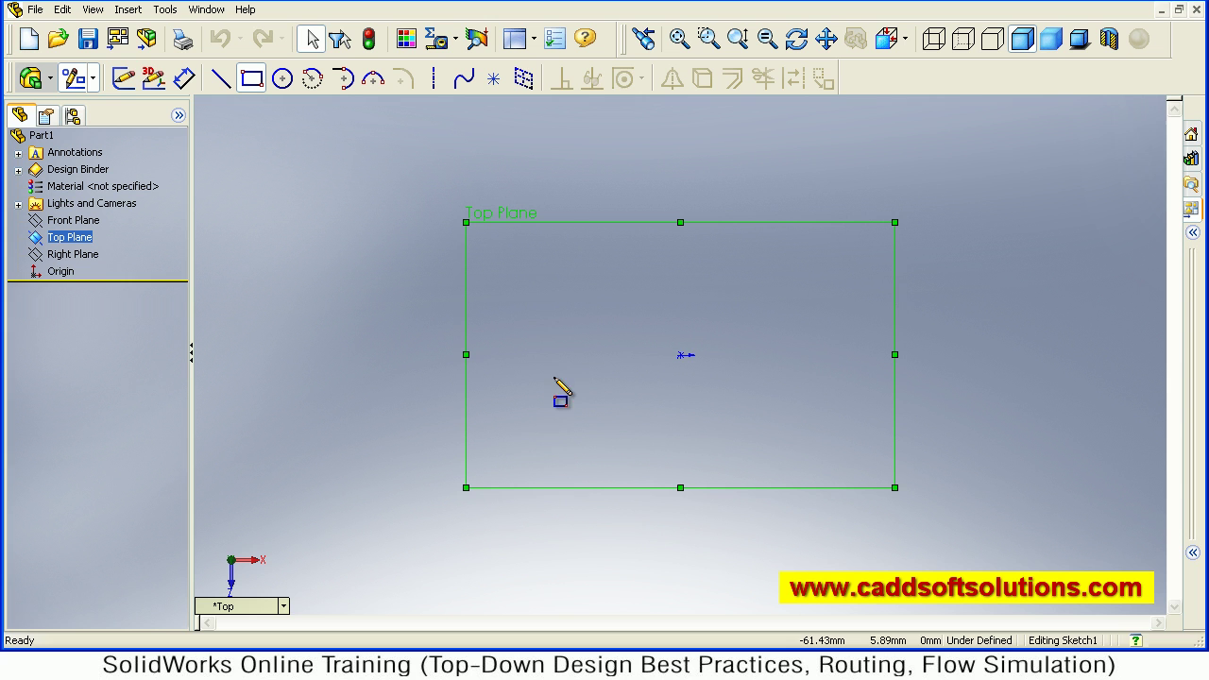
click(504, 245)
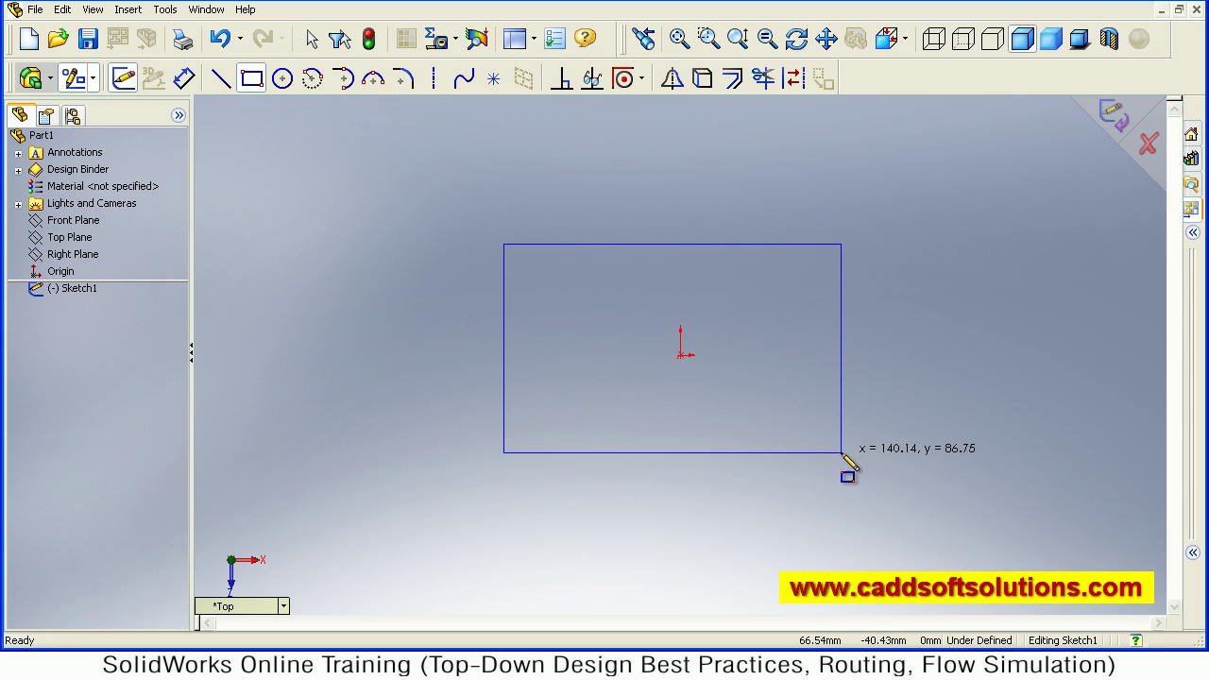
click(897, 475)
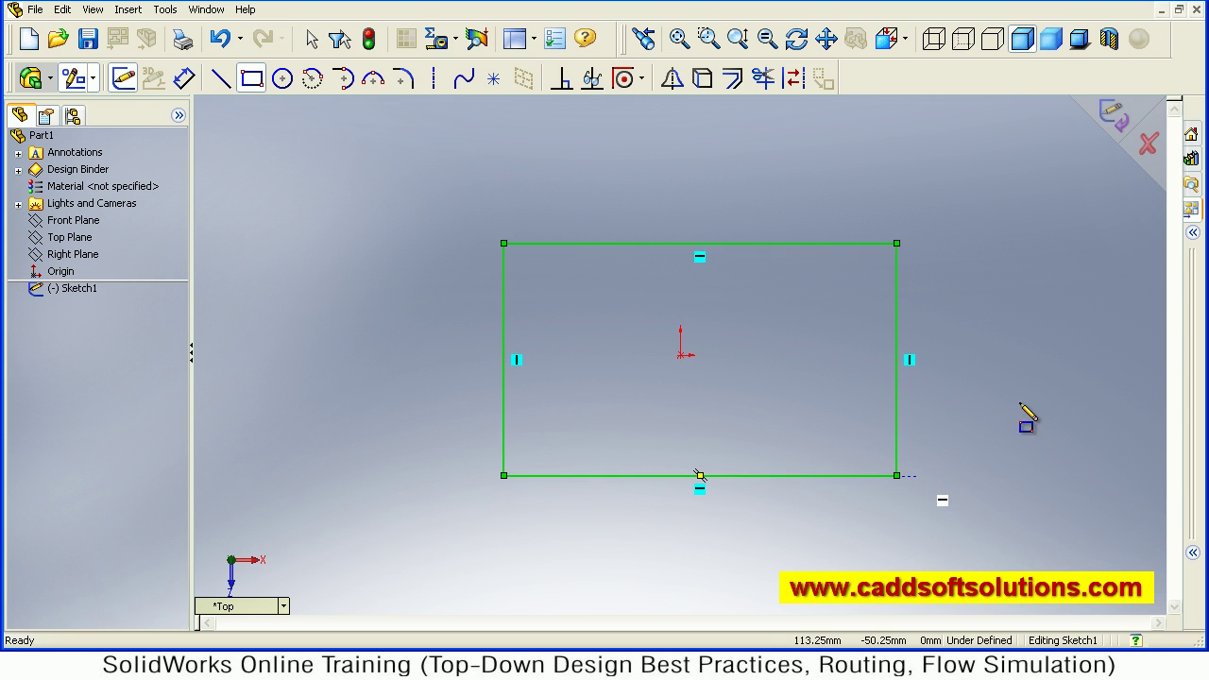
key(Escape)
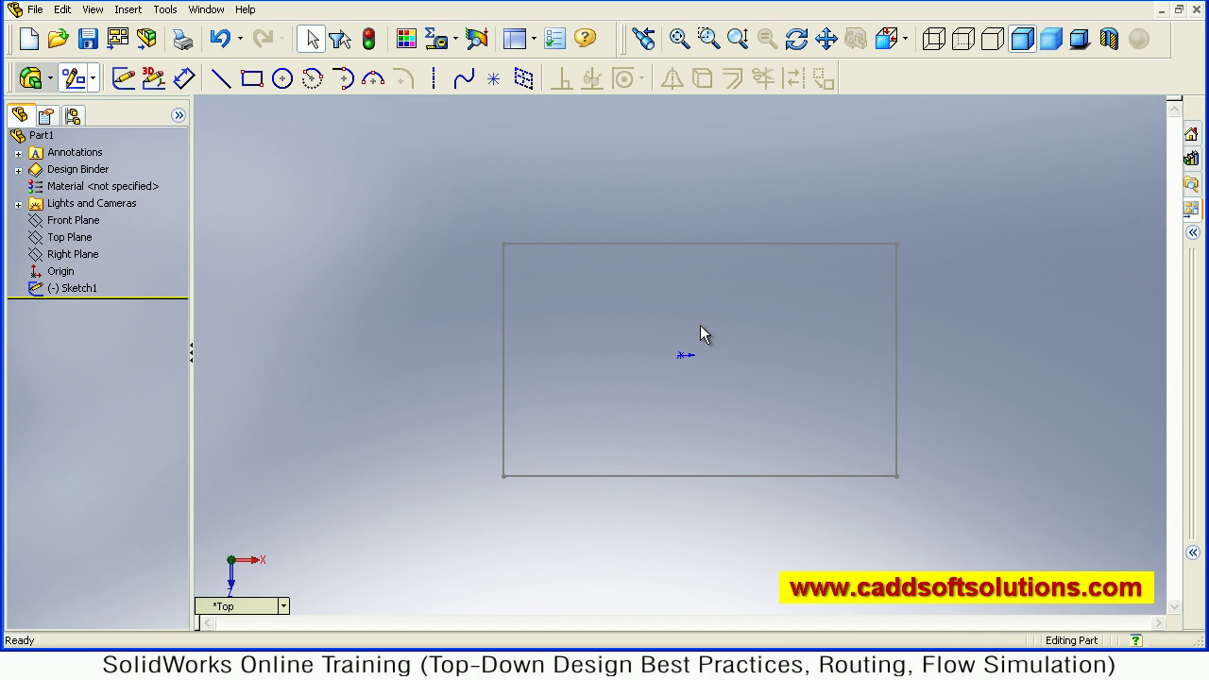
Surface-extrude the rectangle sketch 20 mm to create open walls (Surface-Extrude1)
click(129, 9)
mouse_move(148, 142)
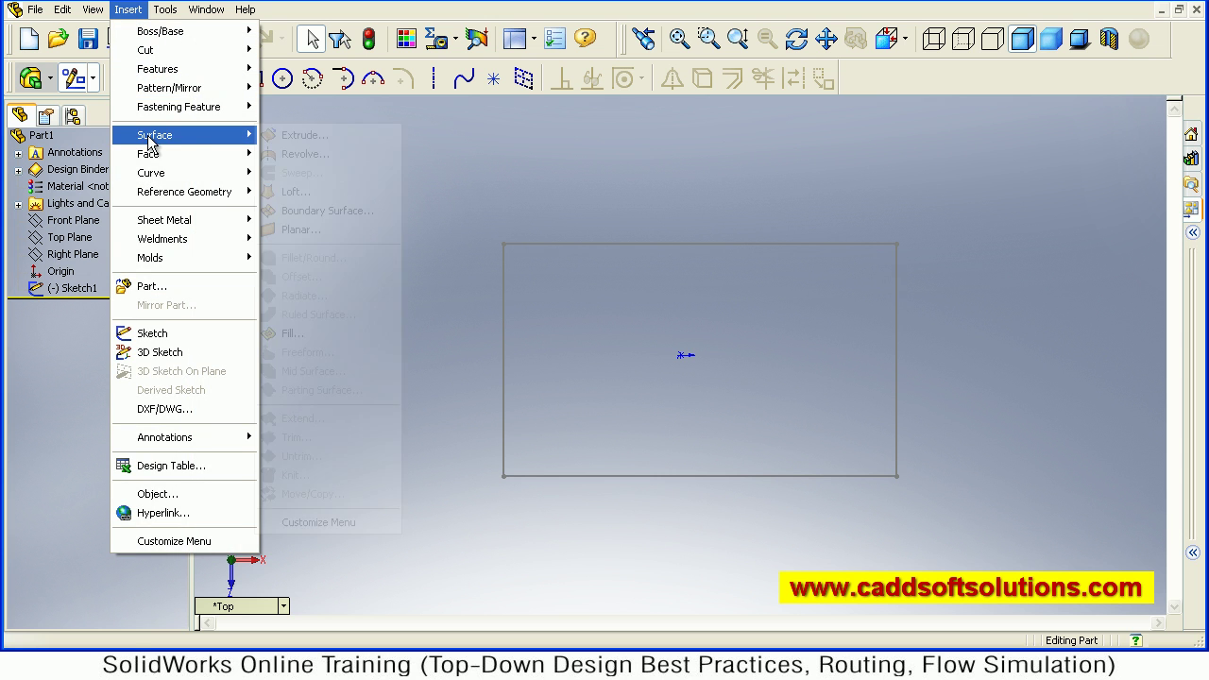
click(300, 135)
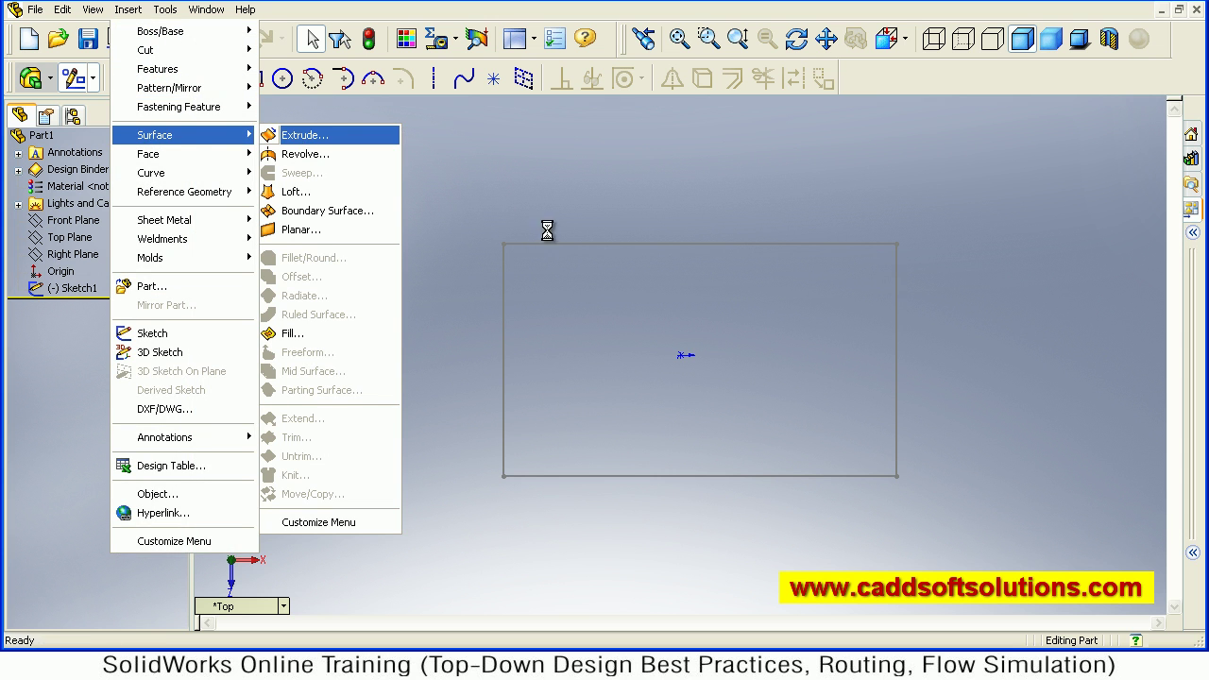
click(594, 246)
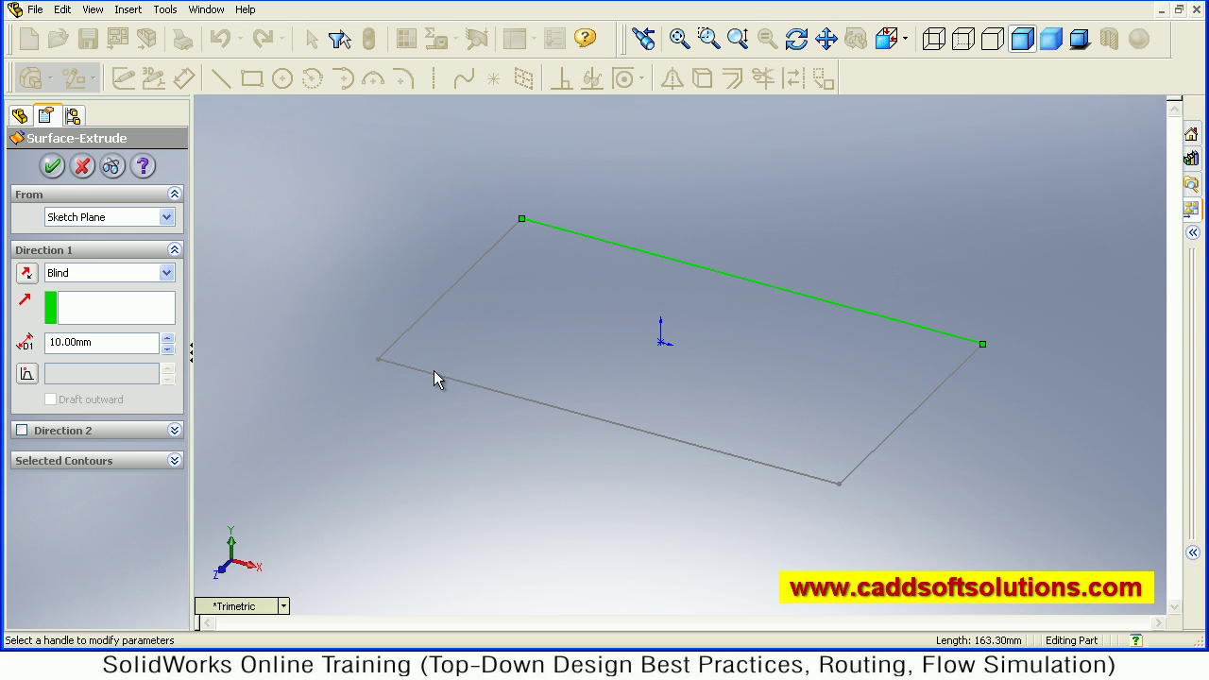
drag(101, 346, 4, 345)
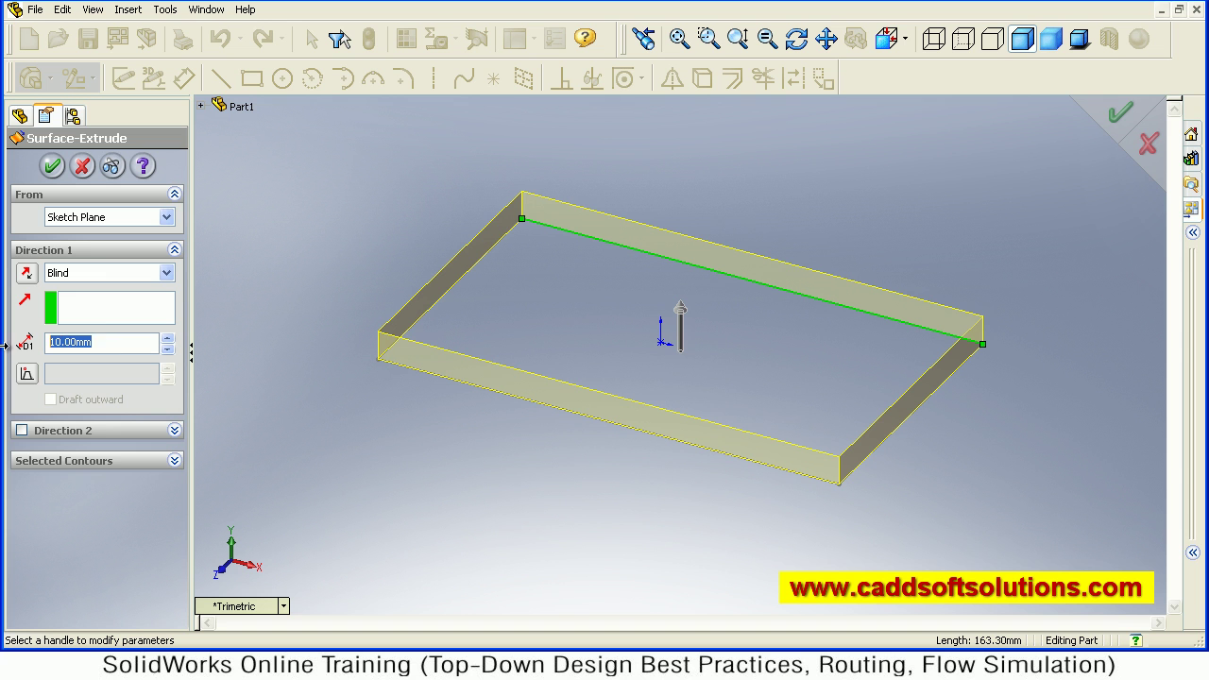
key(Return)
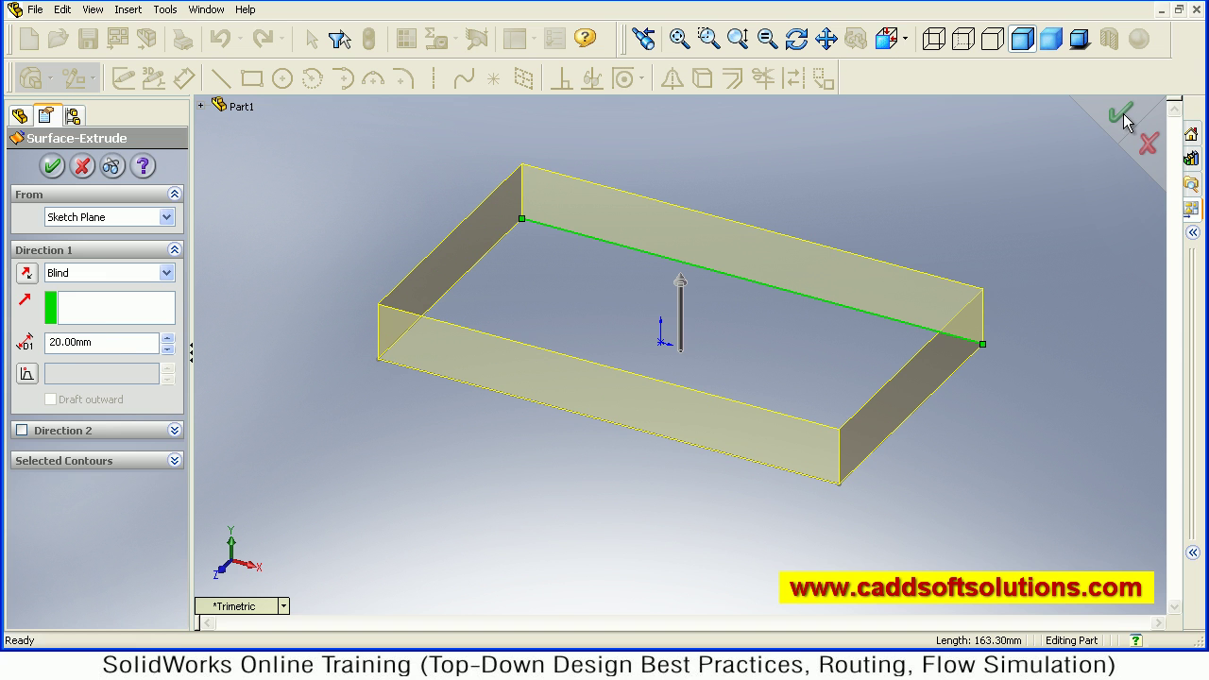
click(871, 207)
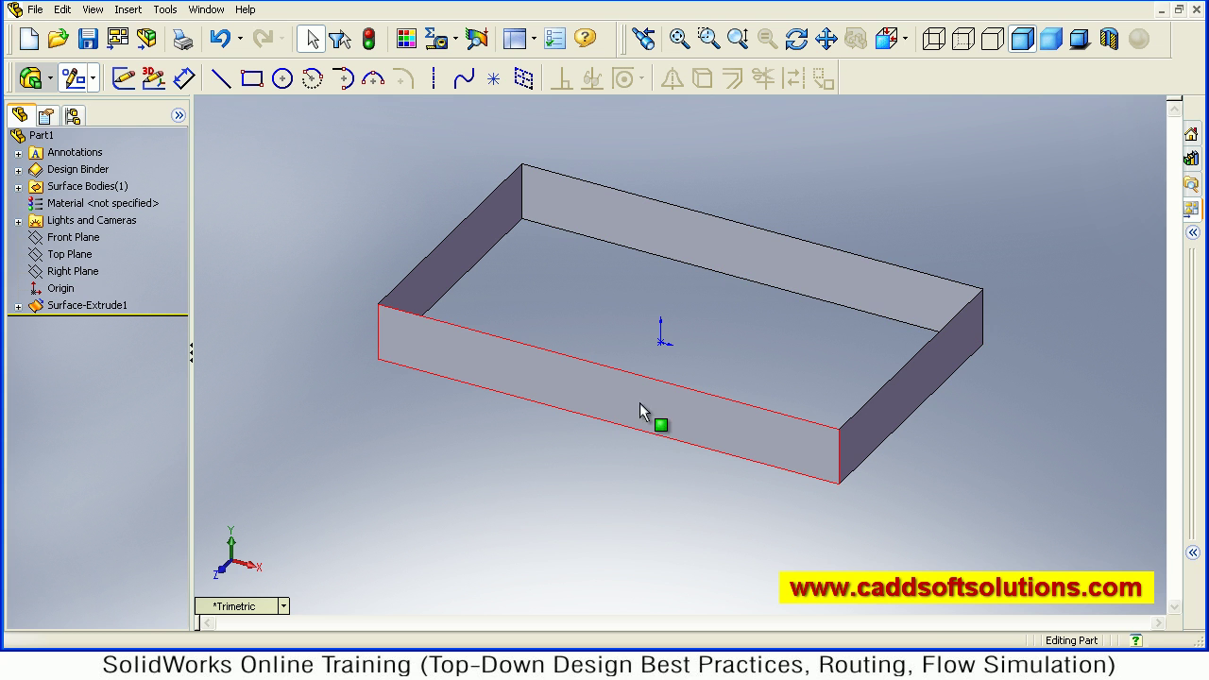
Create Surface-Fill1 bounded by the left, back, right and front bottom edges
click(128, 12)
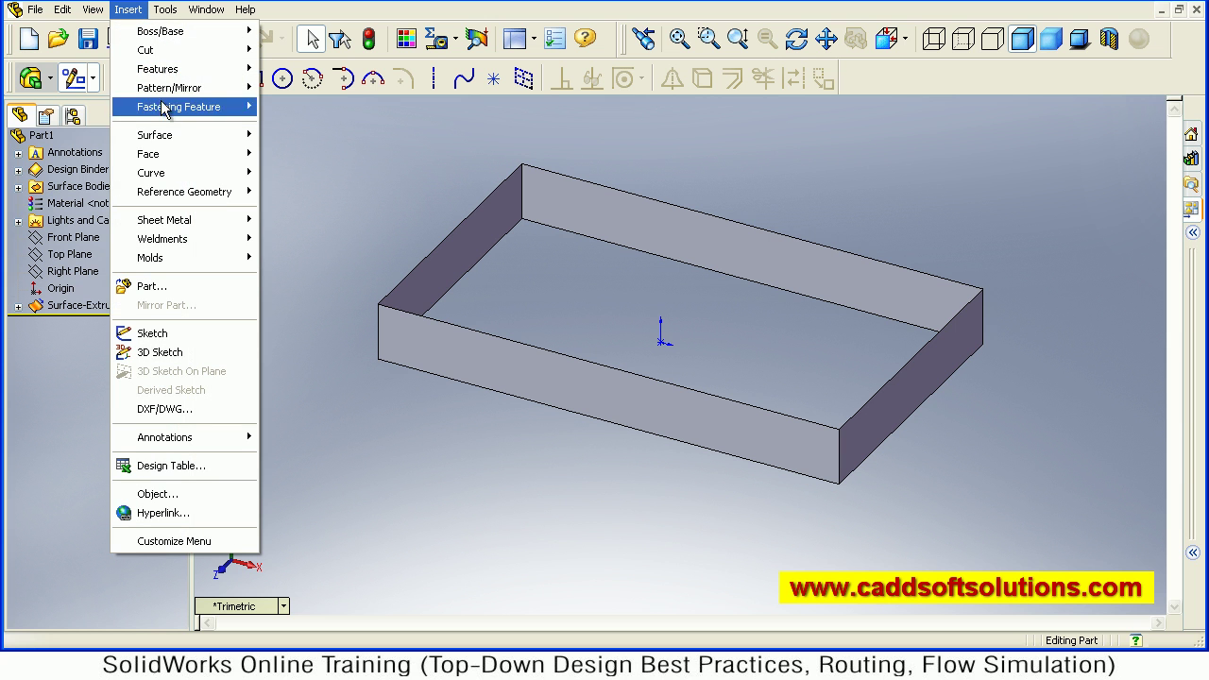
mouse_move(168, 143)
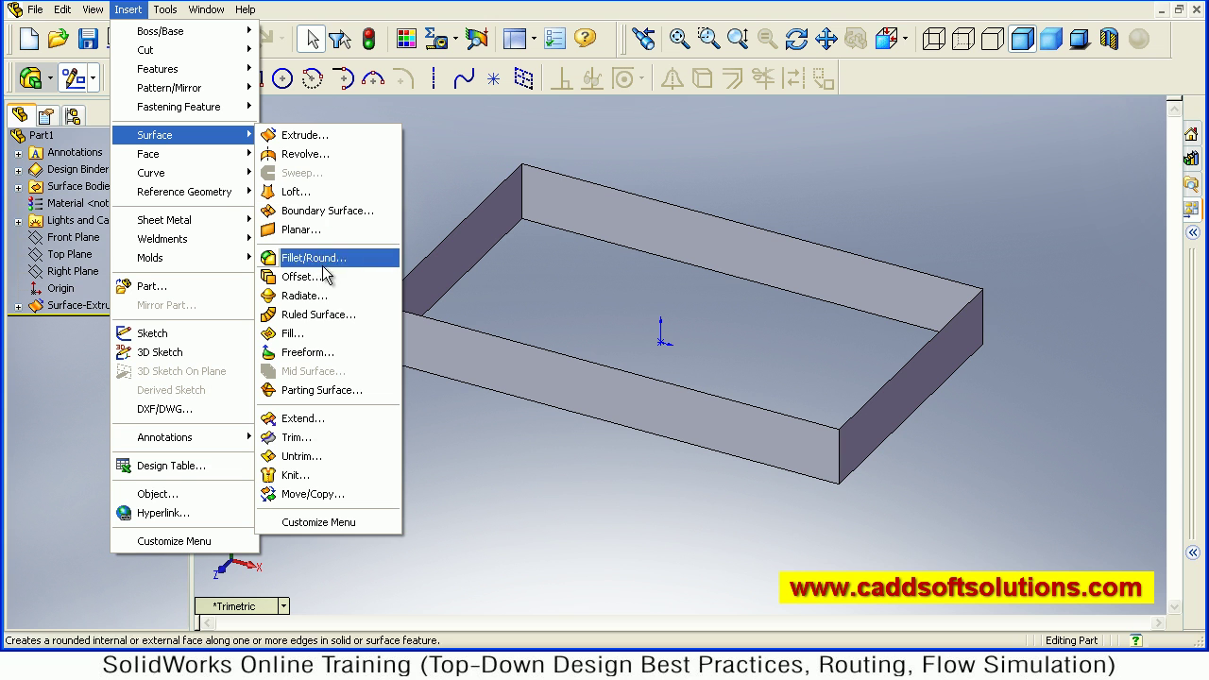
click(300, 336)
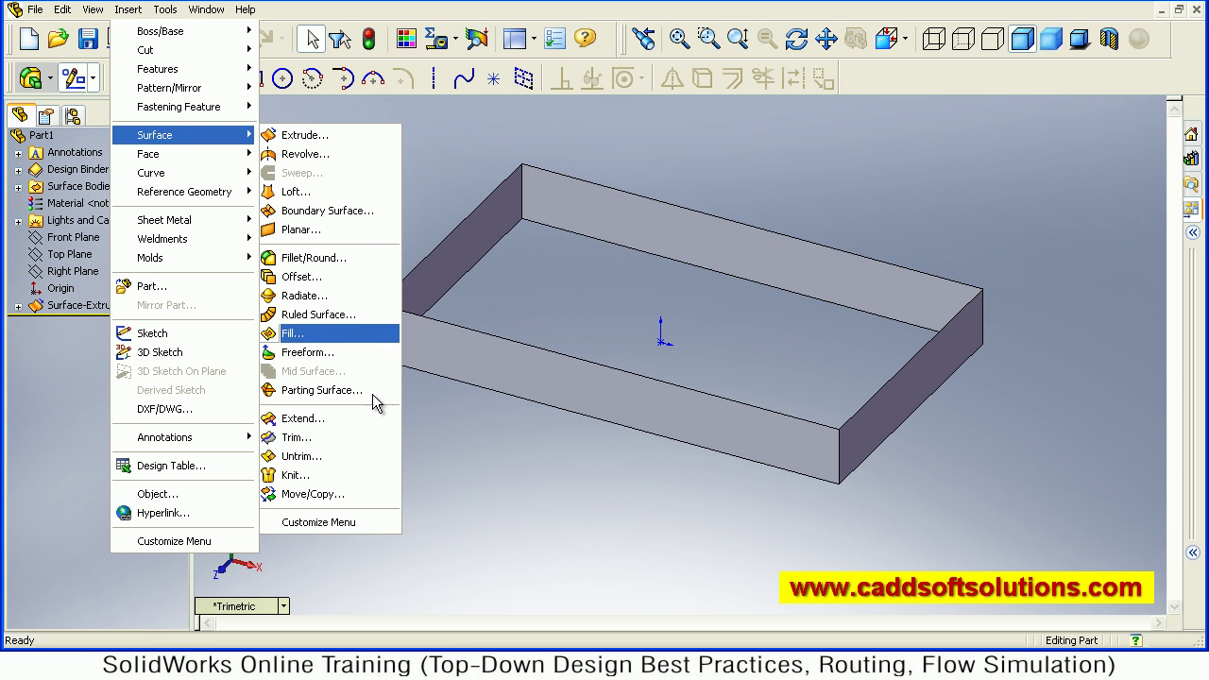
click(473, 284)
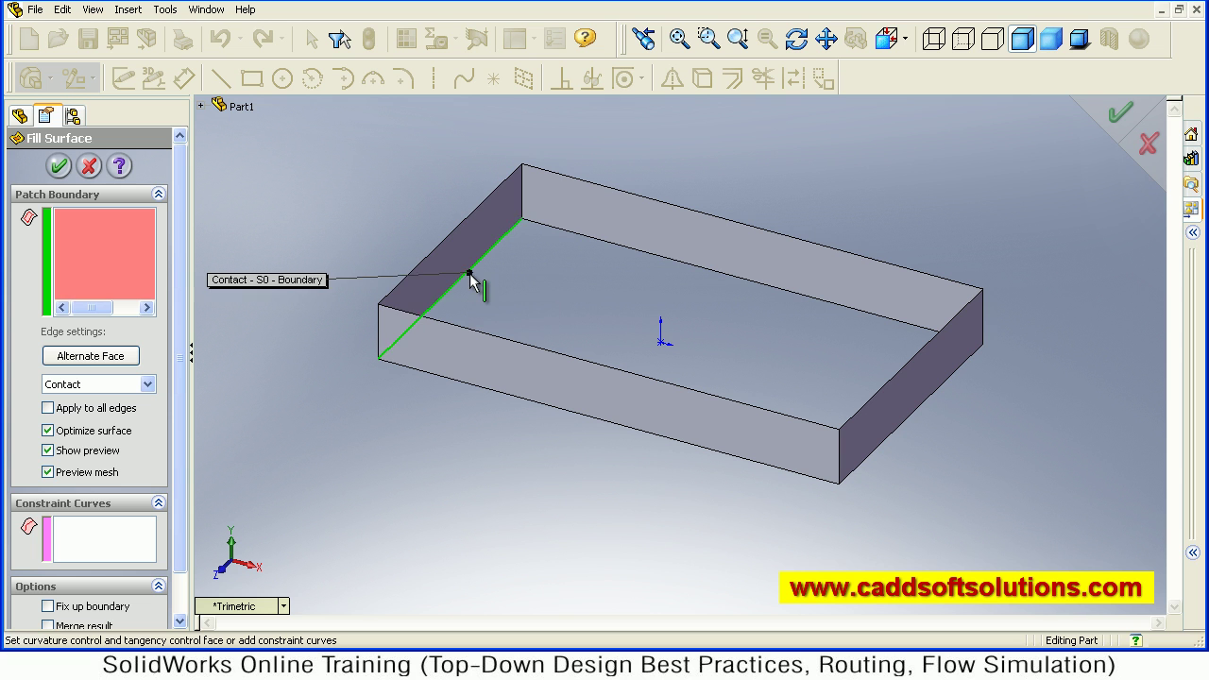
click(660, 257)
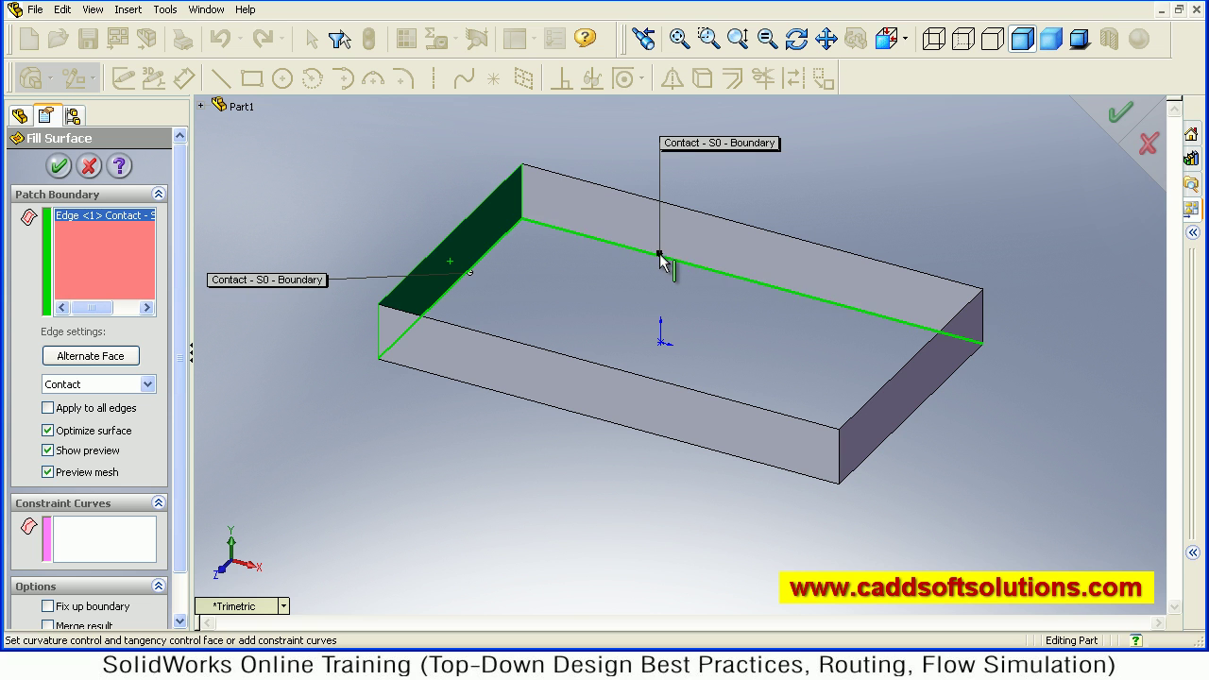
click(887, 444)
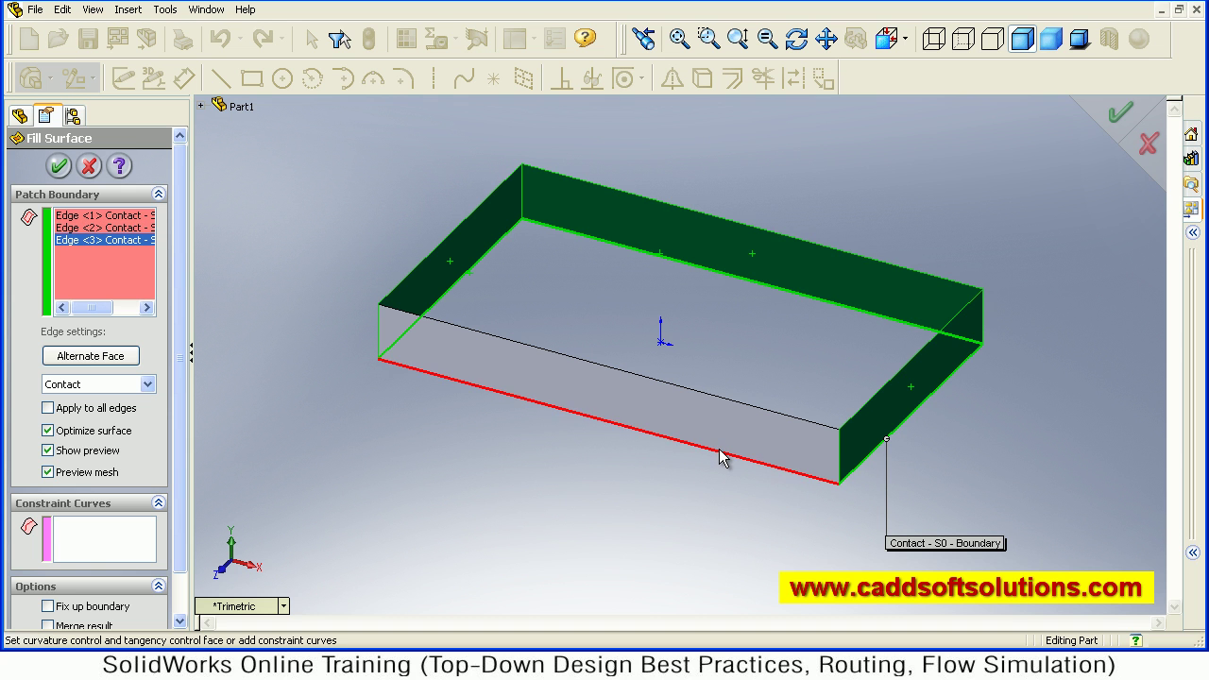
click(718, 451)
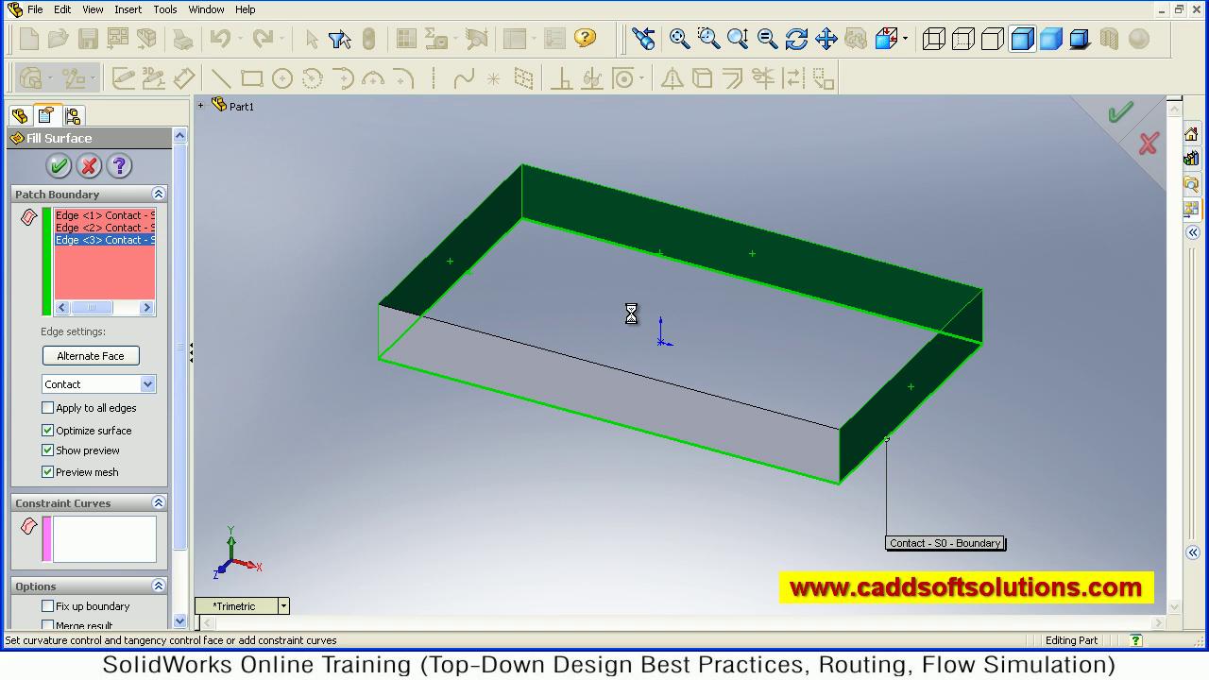
click(59, 166)
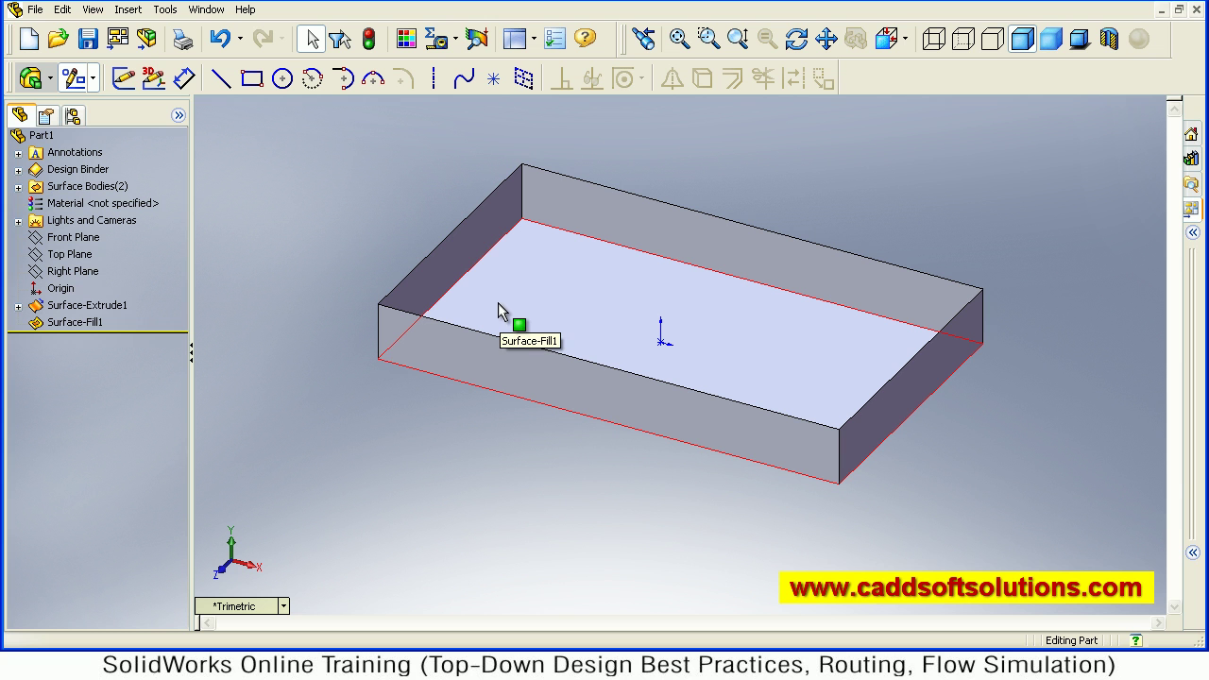
Knit Surface-Extrude1 and Surface-Fill1 into a single surface, Surface-Knit1
click(132, 9)
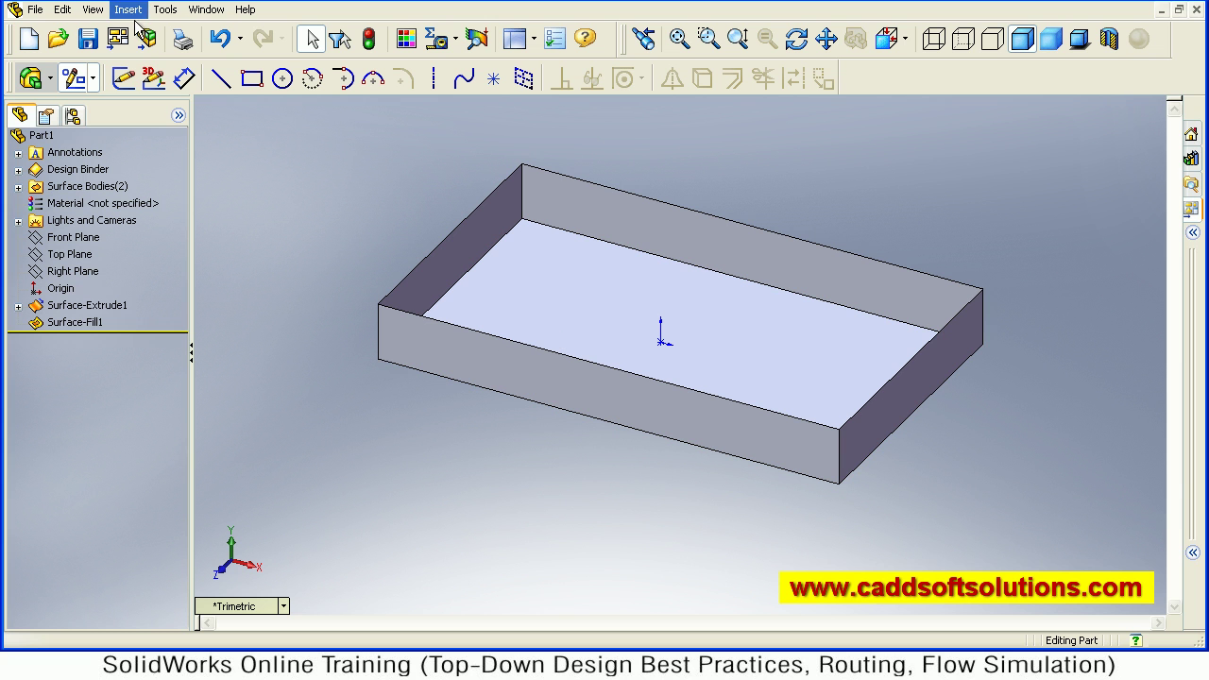
mouse_move(163, 136)
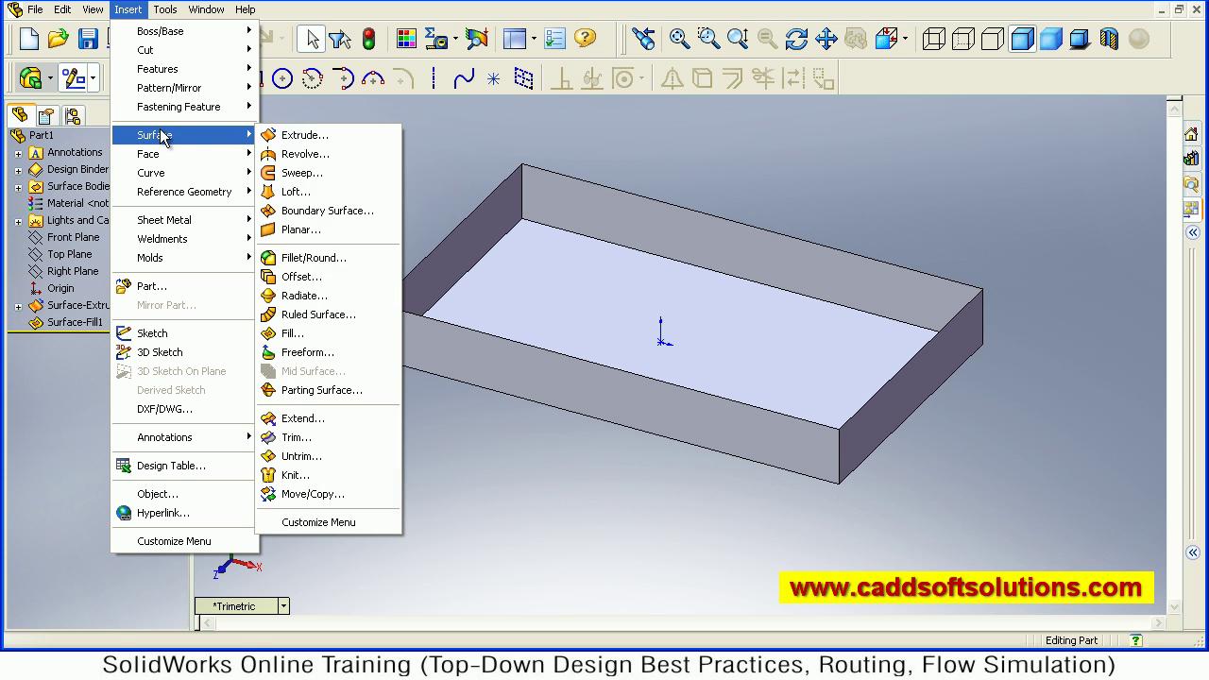
click(293, 476)
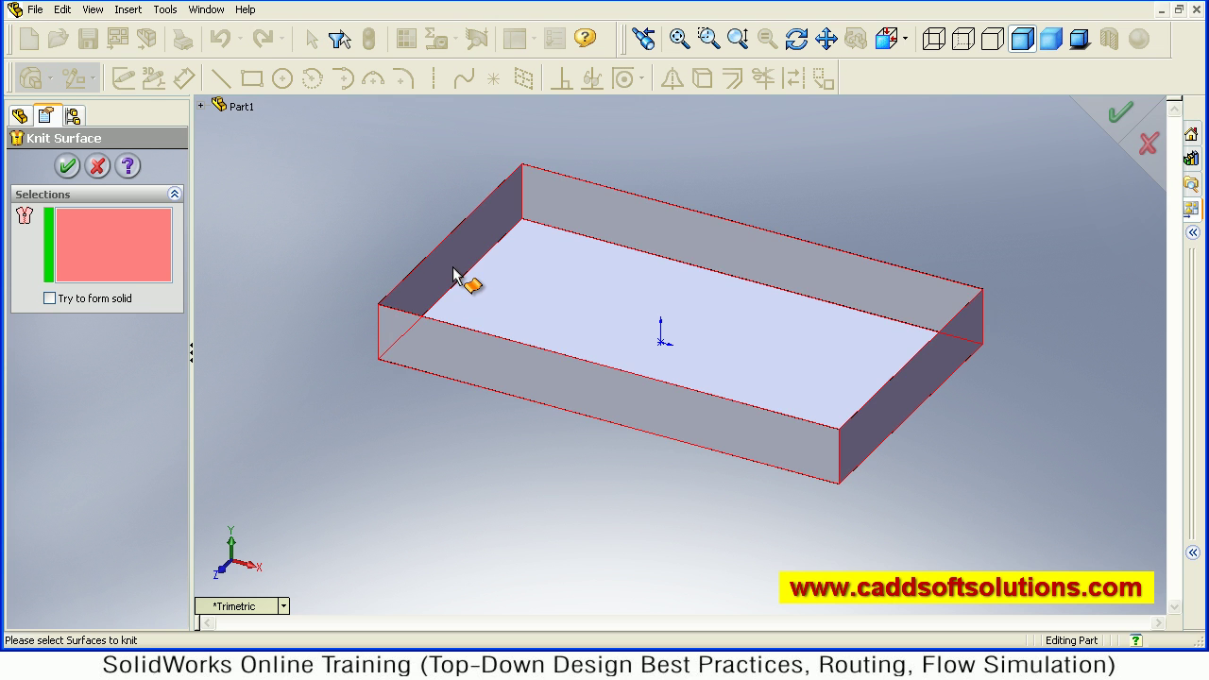
click(479, 282)
click(523, 299)
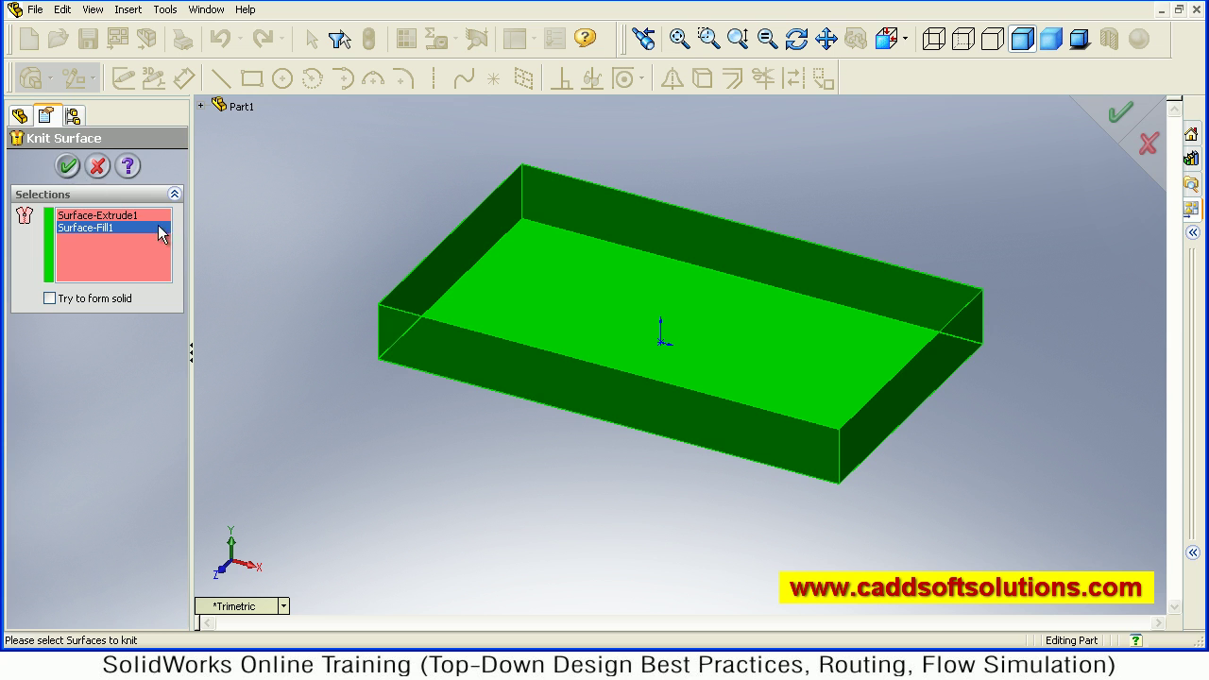
key(Return)
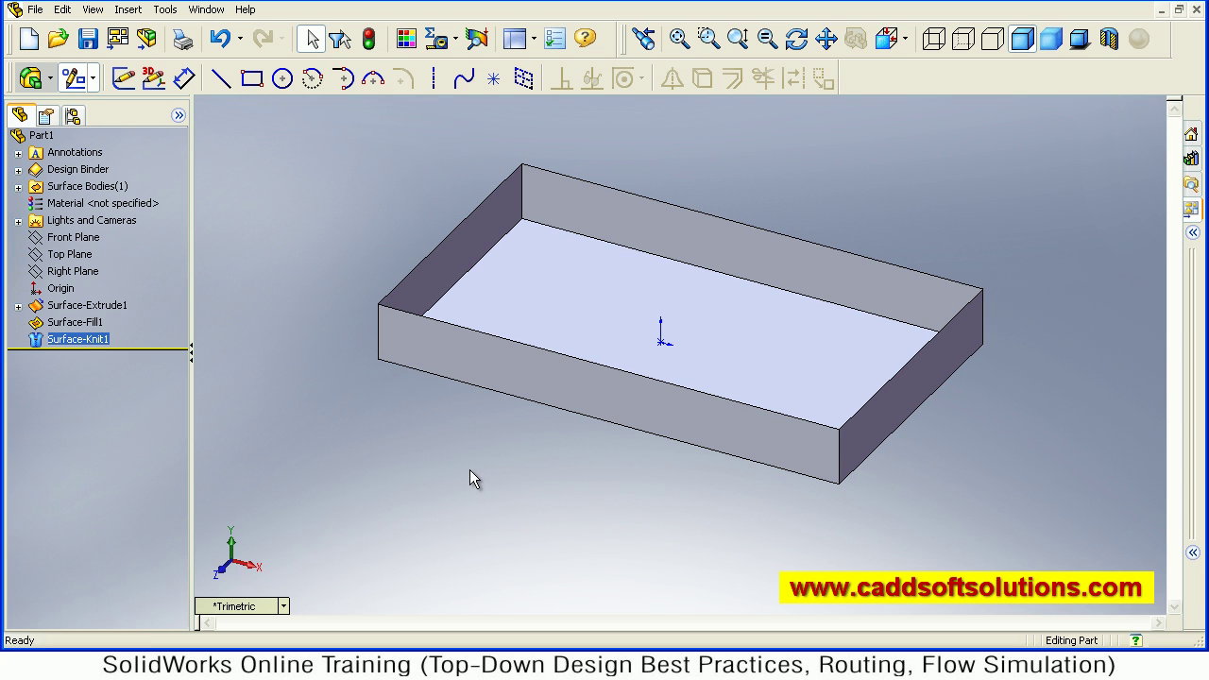
Start a Thicken on Surface-Knit1 with a 2 mm thickness
click(469, 477)
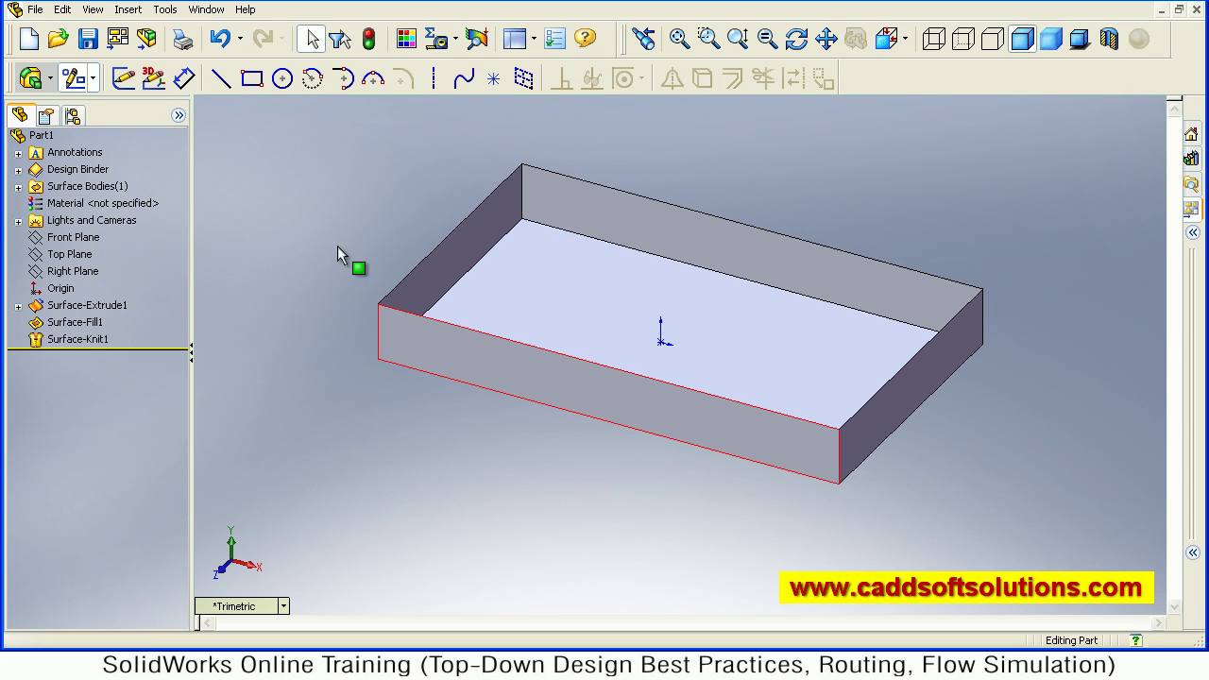
click(144, 11)
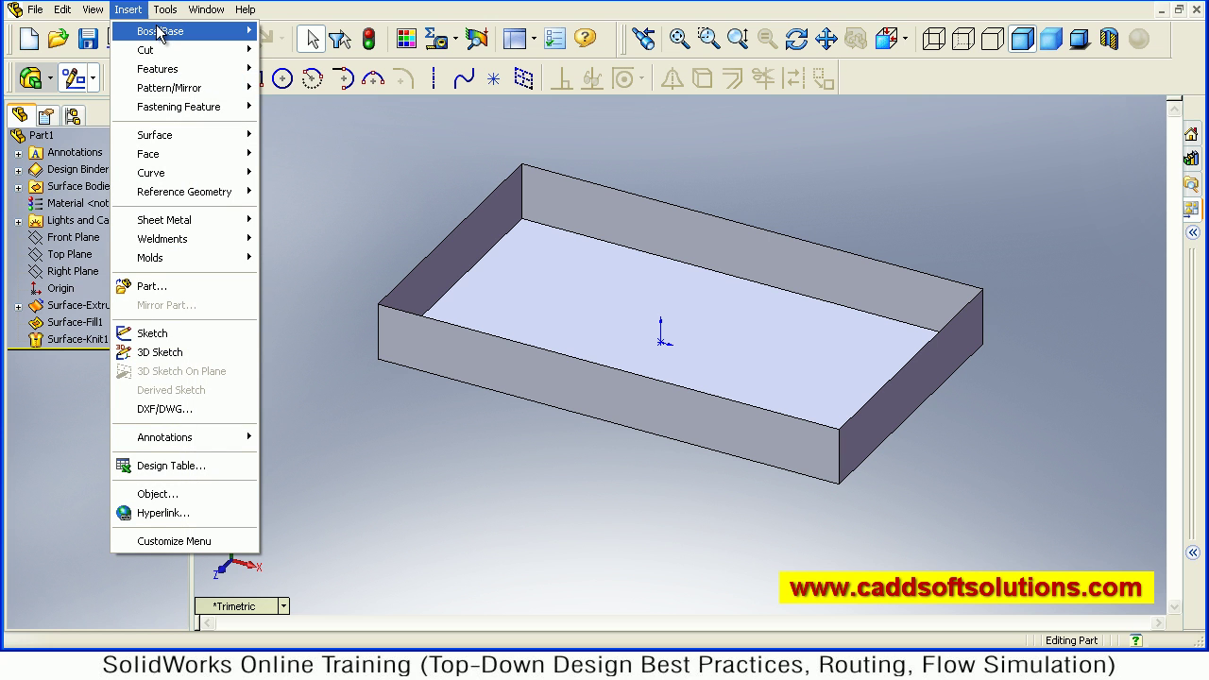
mouse_move(167, 35)
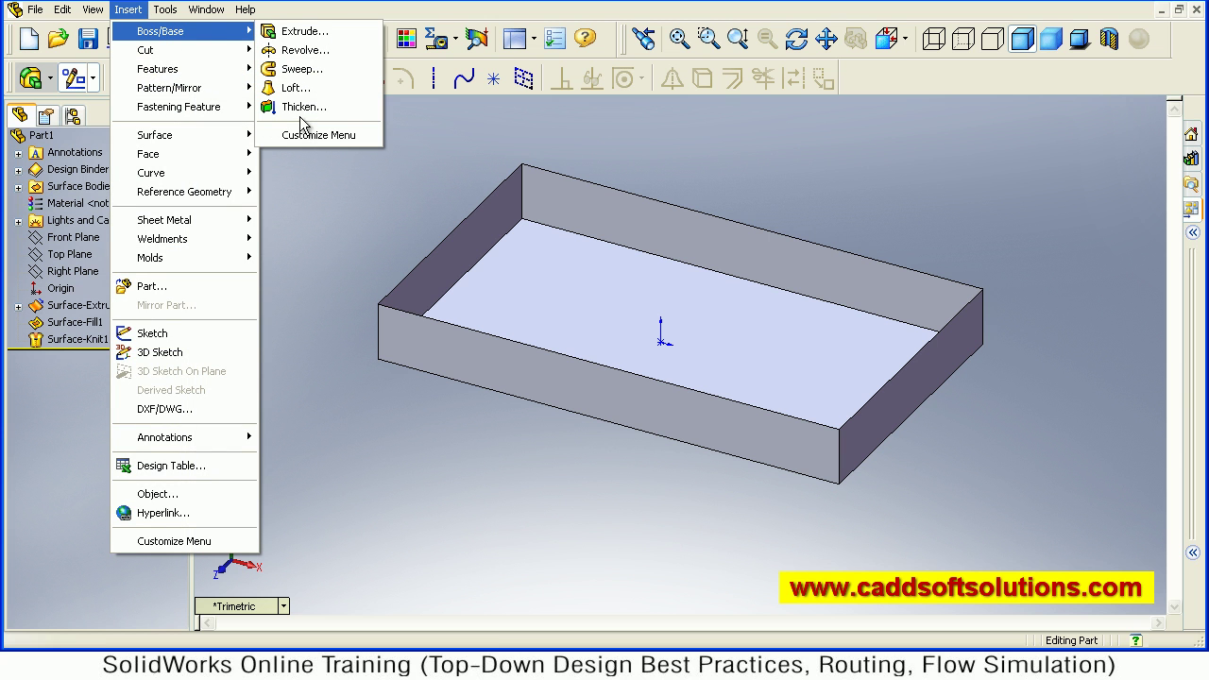
click(304, 107)
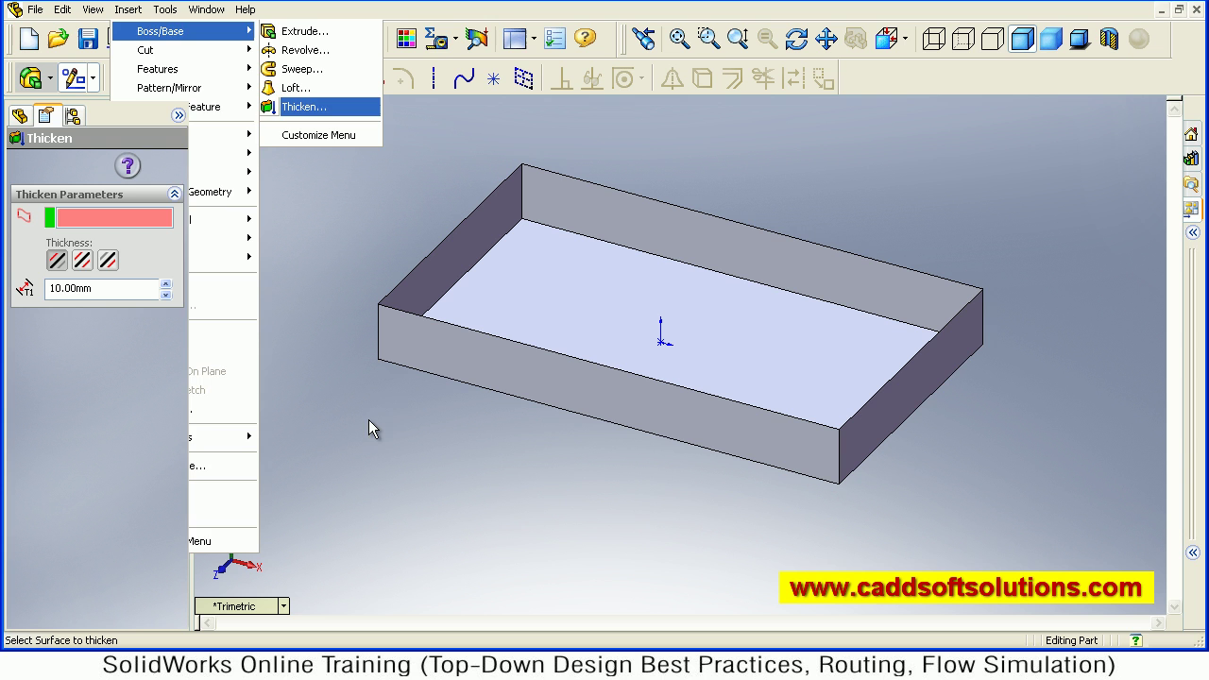
click(448, 274)
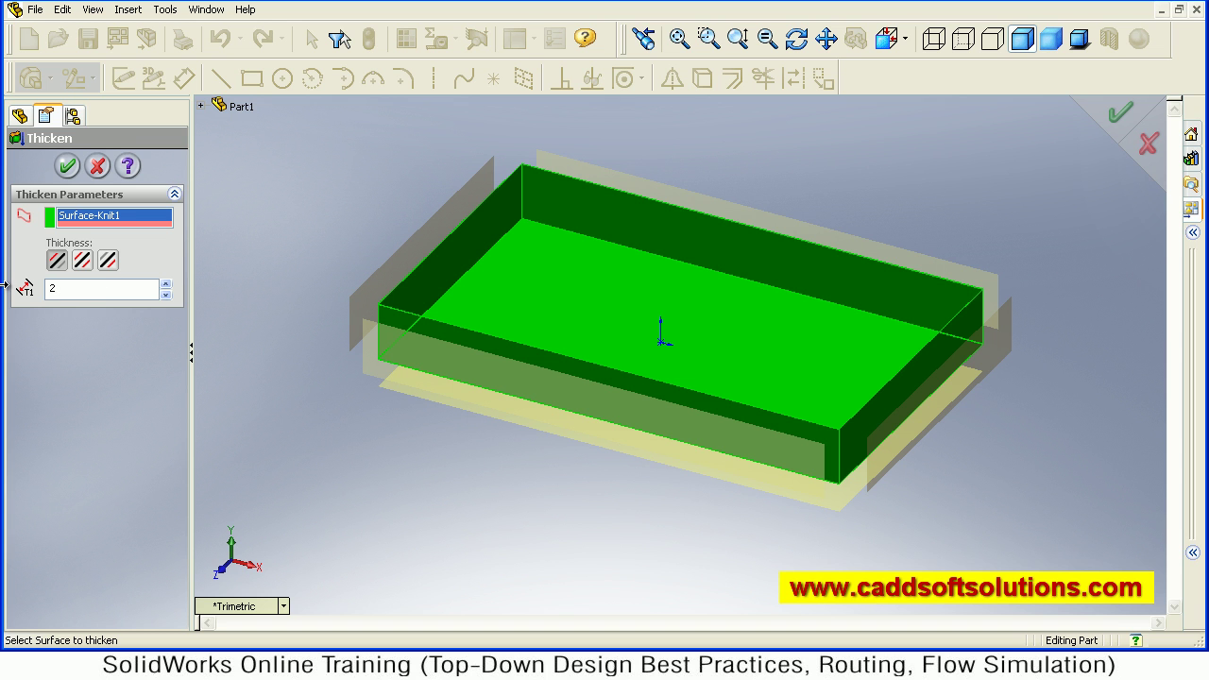
text(2)
key(Return)
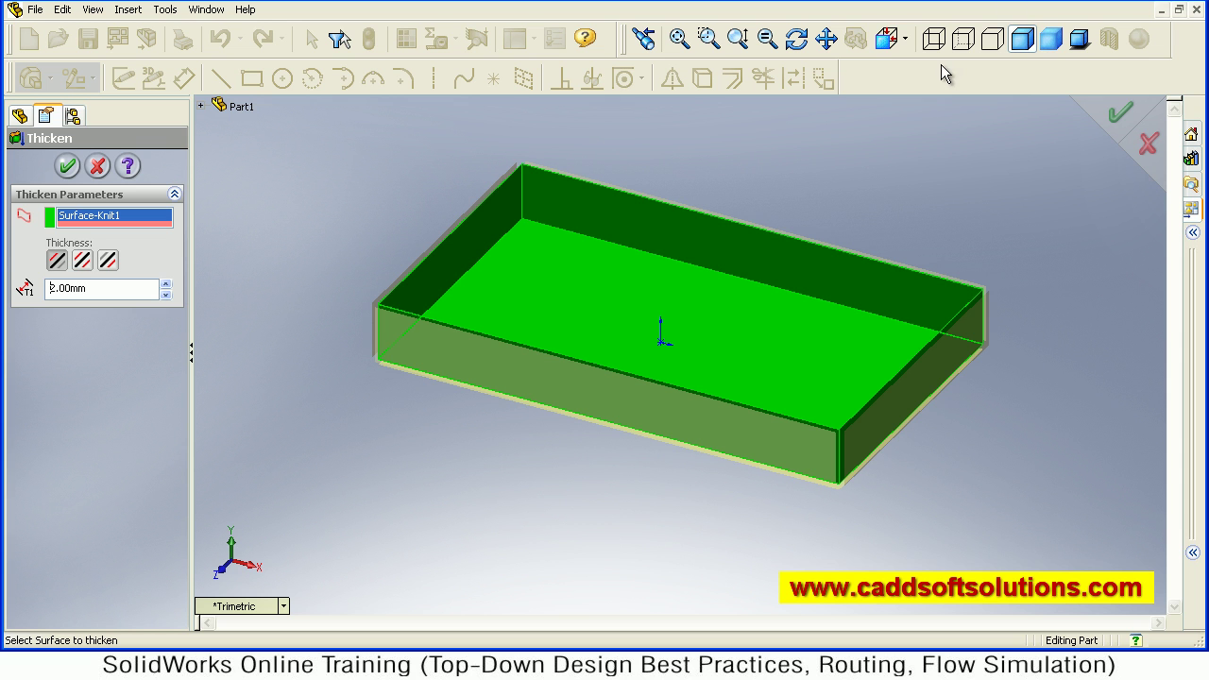
Compare the thicken side options from top and tilted views, then accept Thicken Side 1
click(892, 37)
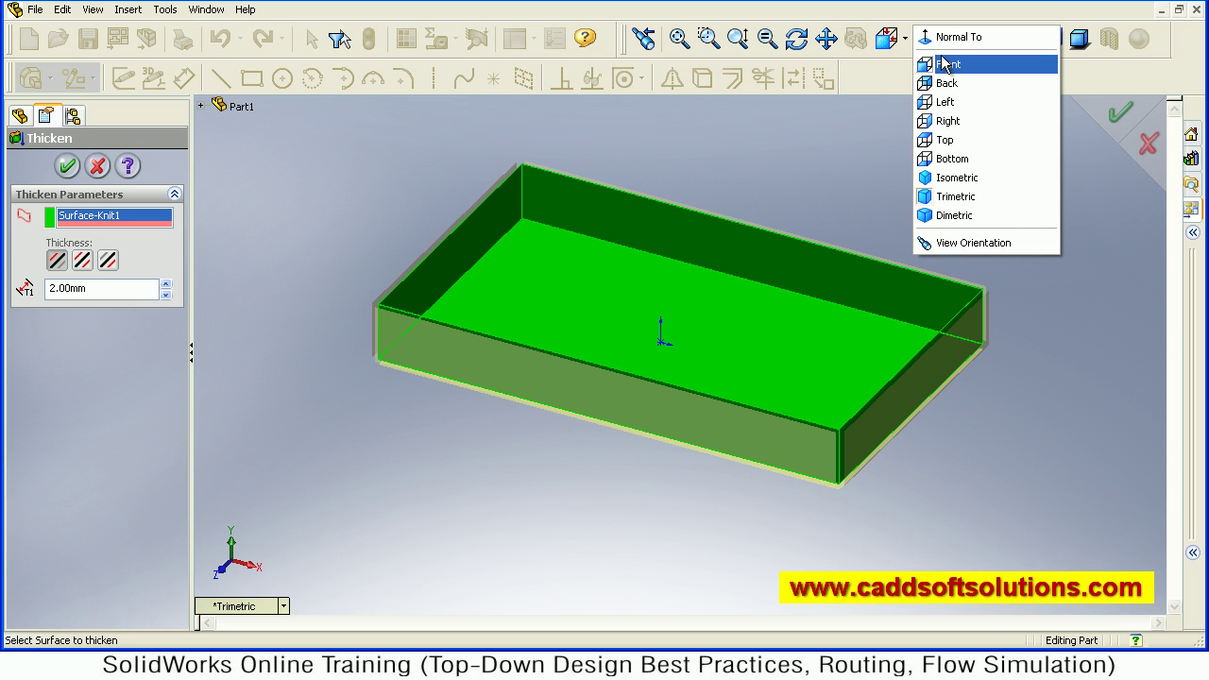
click(945, 139)
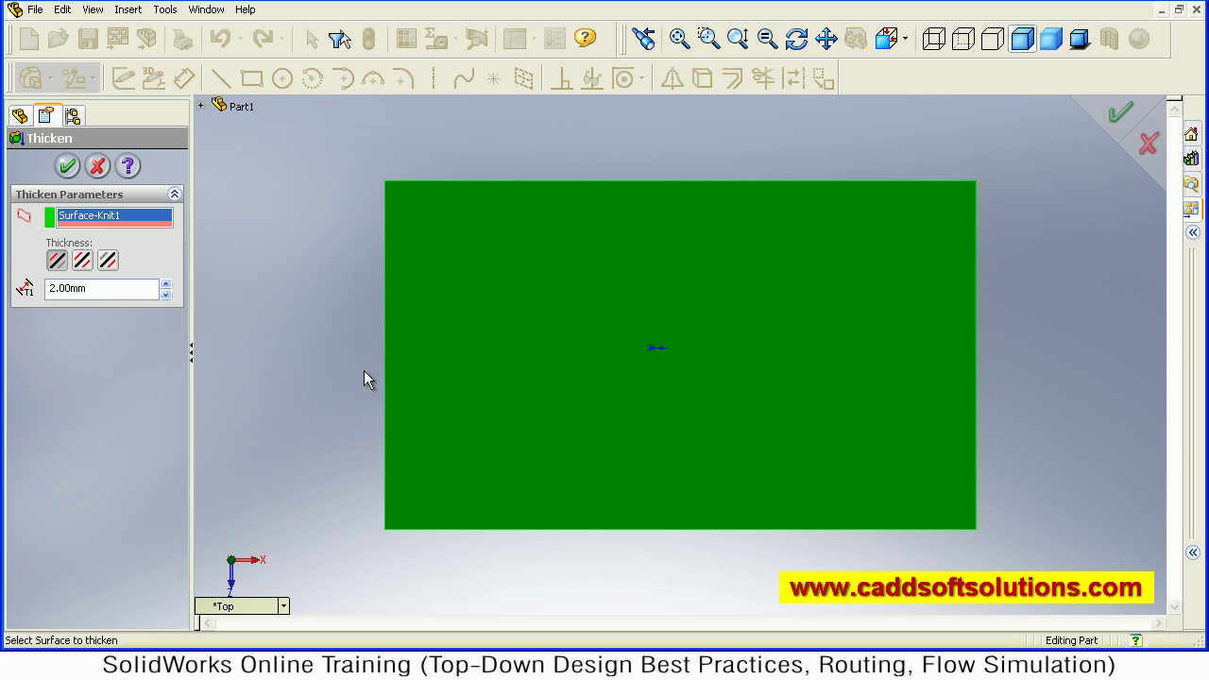
scroll(385, 357, down, 3)
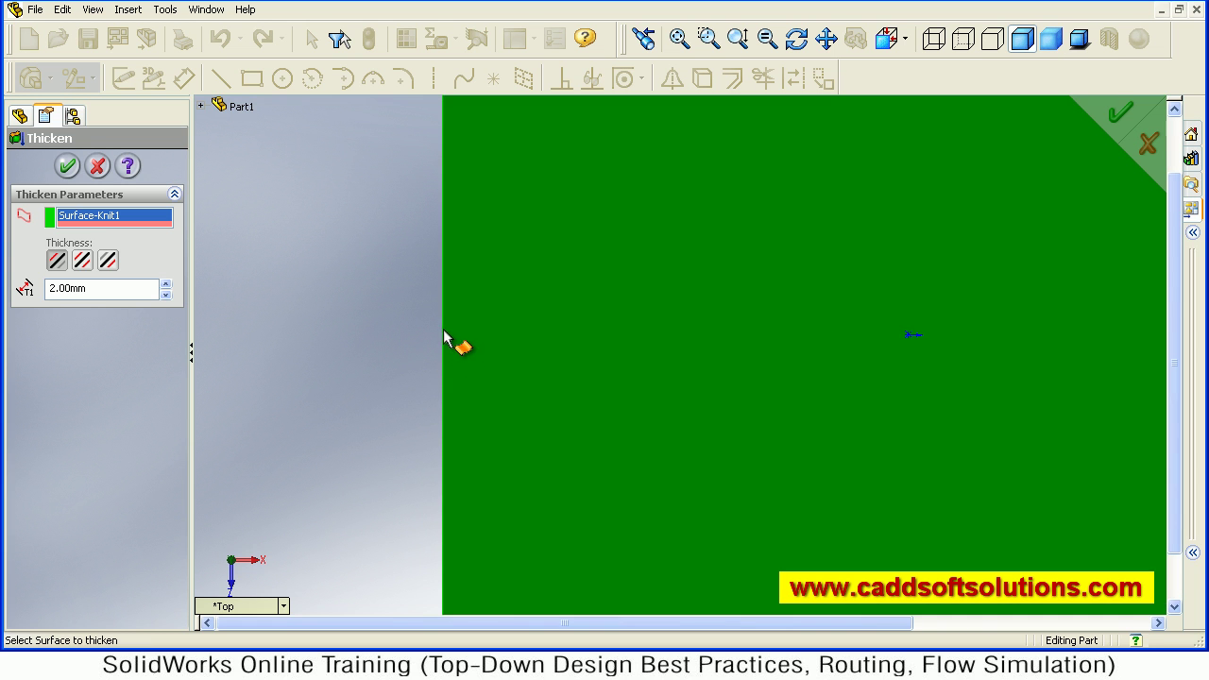
mouse_move(478, 345)
middle_down()
mouse_move(482, 227)
mouse_move(466, 214)
mouse_move(480, 213)
mouse_move(470, 220)
middle_up()
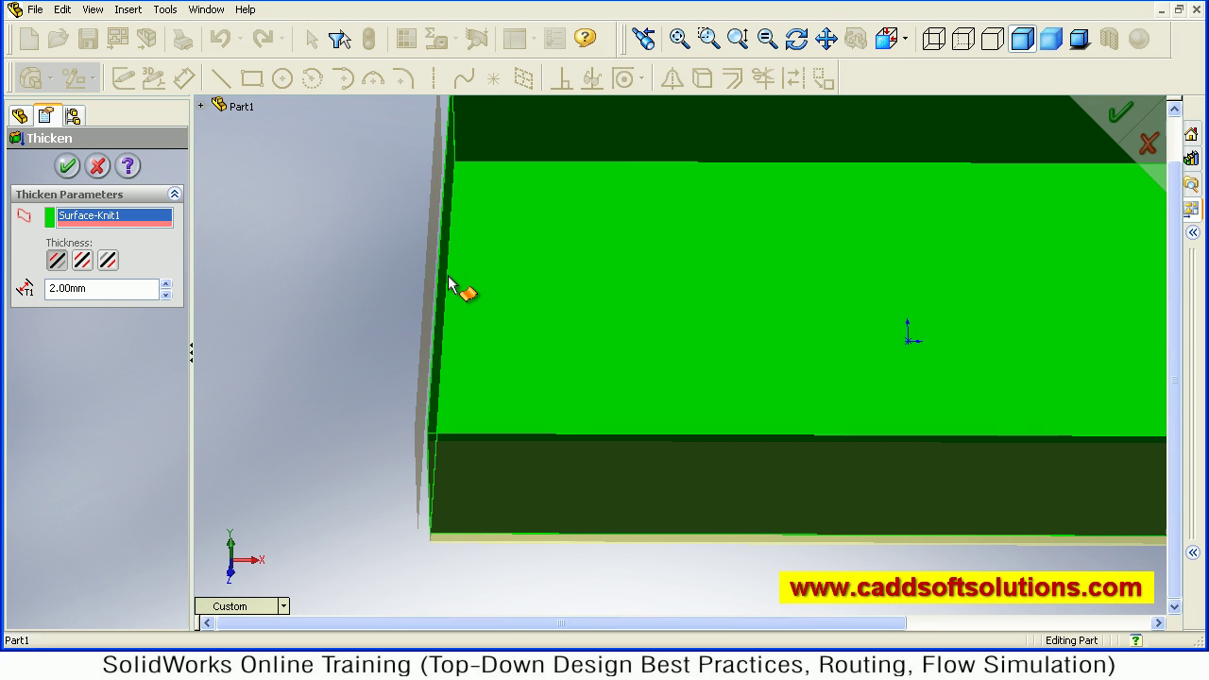
click(81, 261)
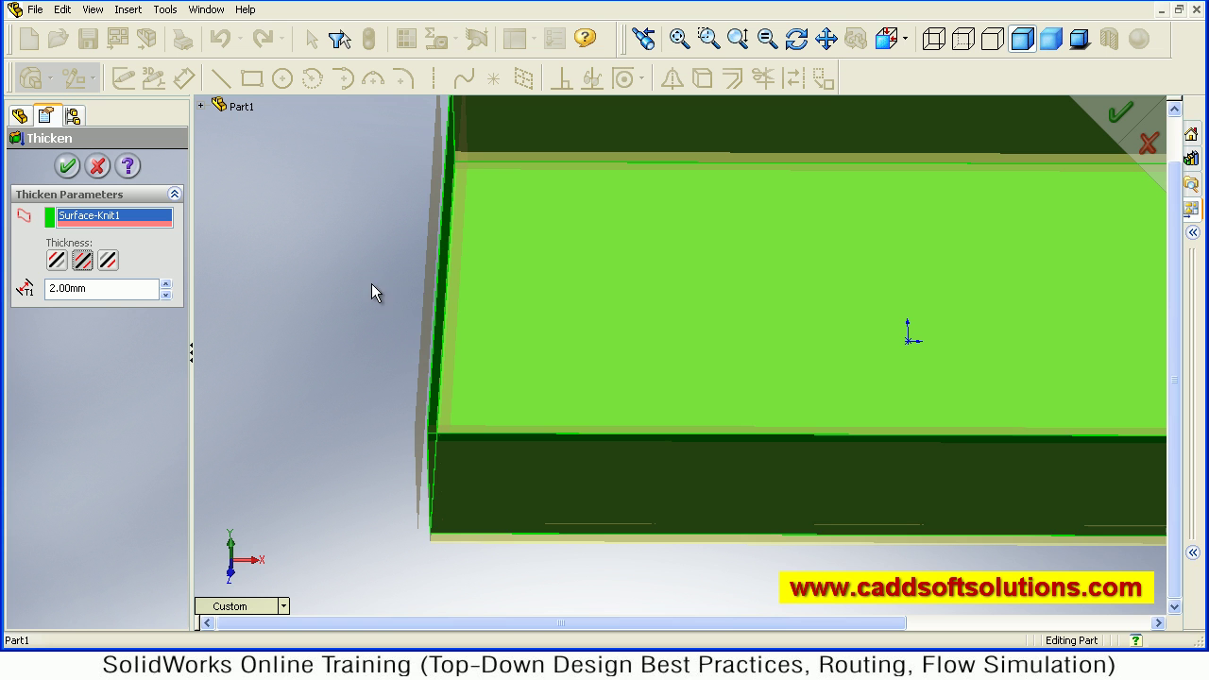
mouse_move(454, 293)
middle_down()
mouse_move(479, 291)
mouse_move(466, 289)
middle_up()
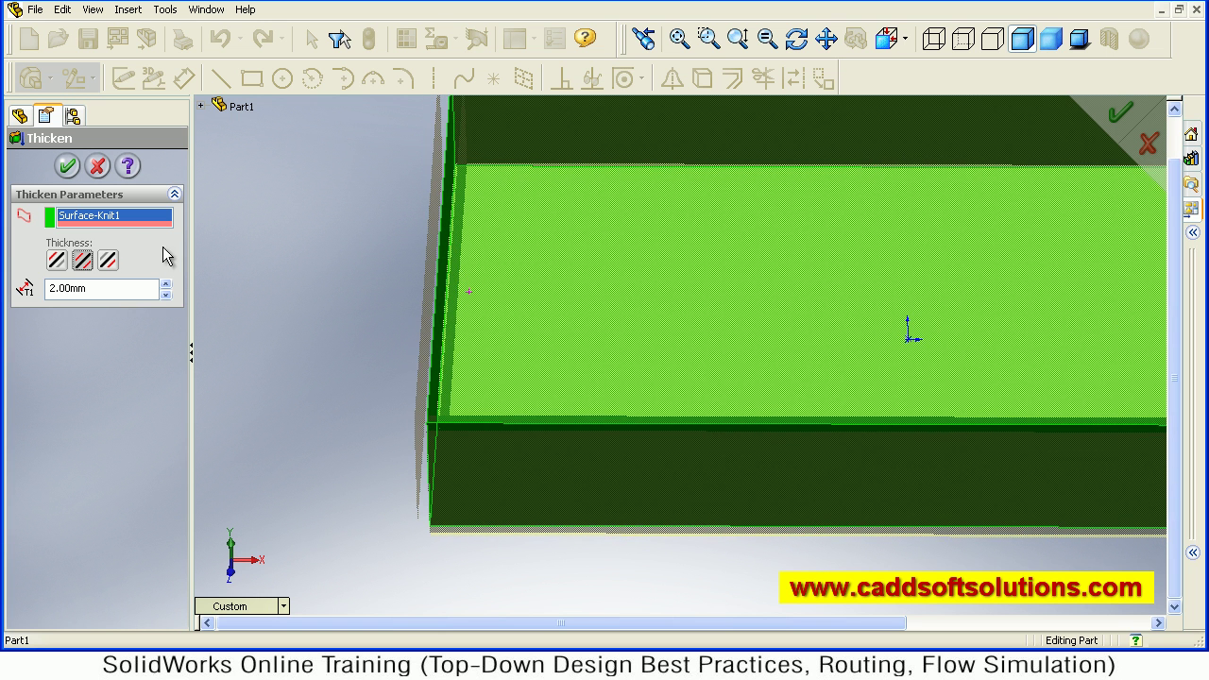
click(108, 261)
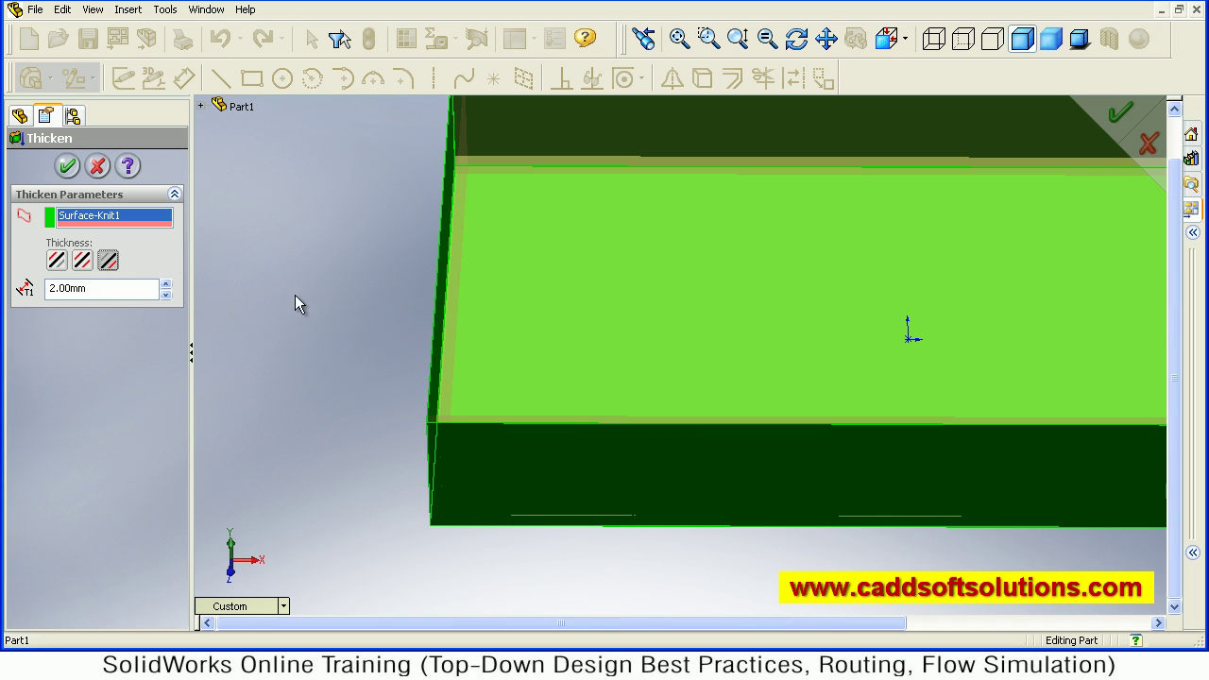
click(60, 268)
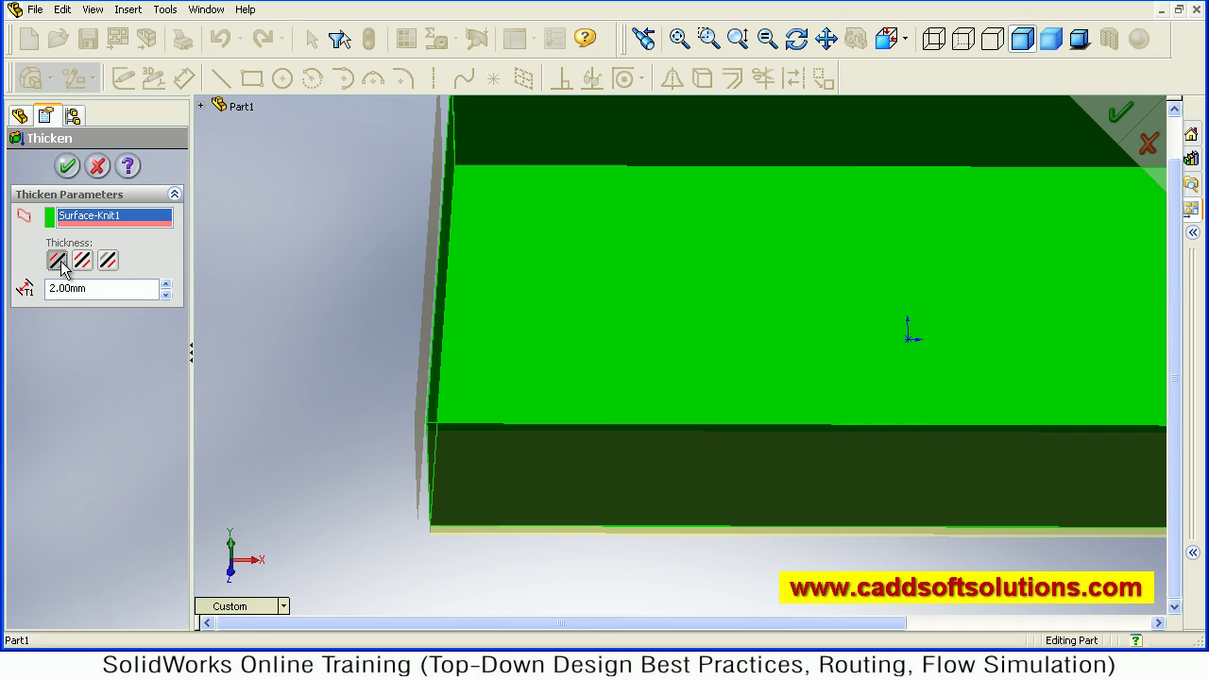
click(80, 167)
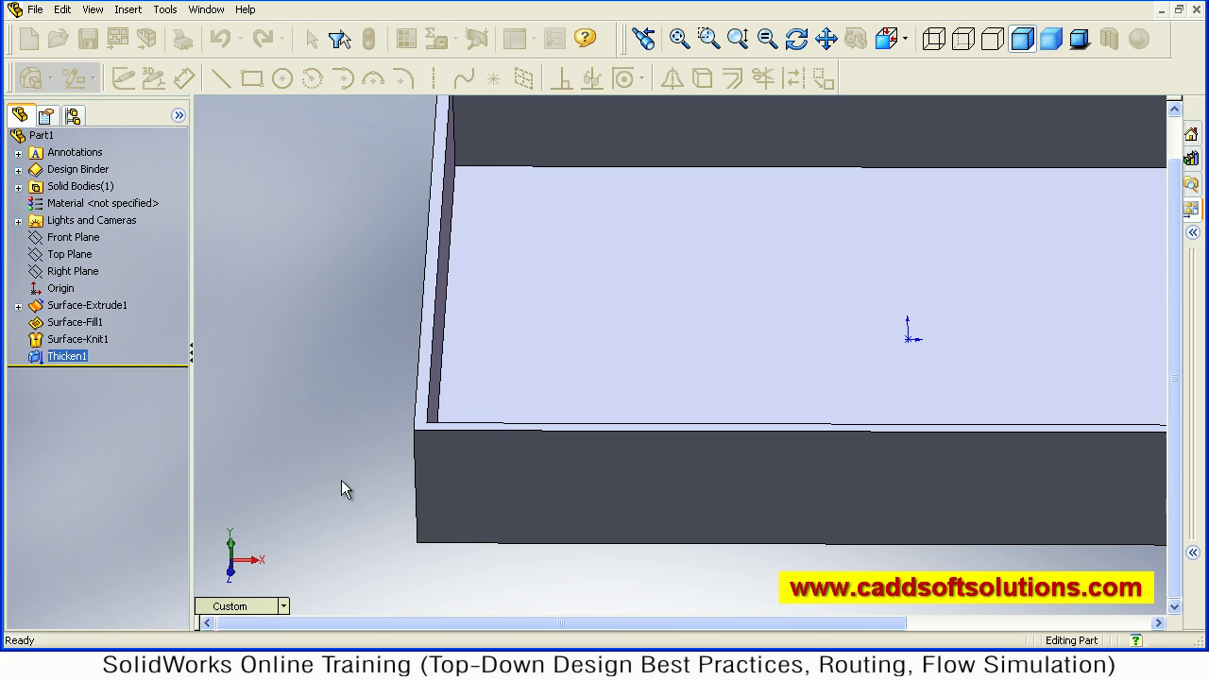
Inspect the thickened box from a tilted view, then undo Thicken1 and Surface-Knit1
scroll(781, 397, up, 3)
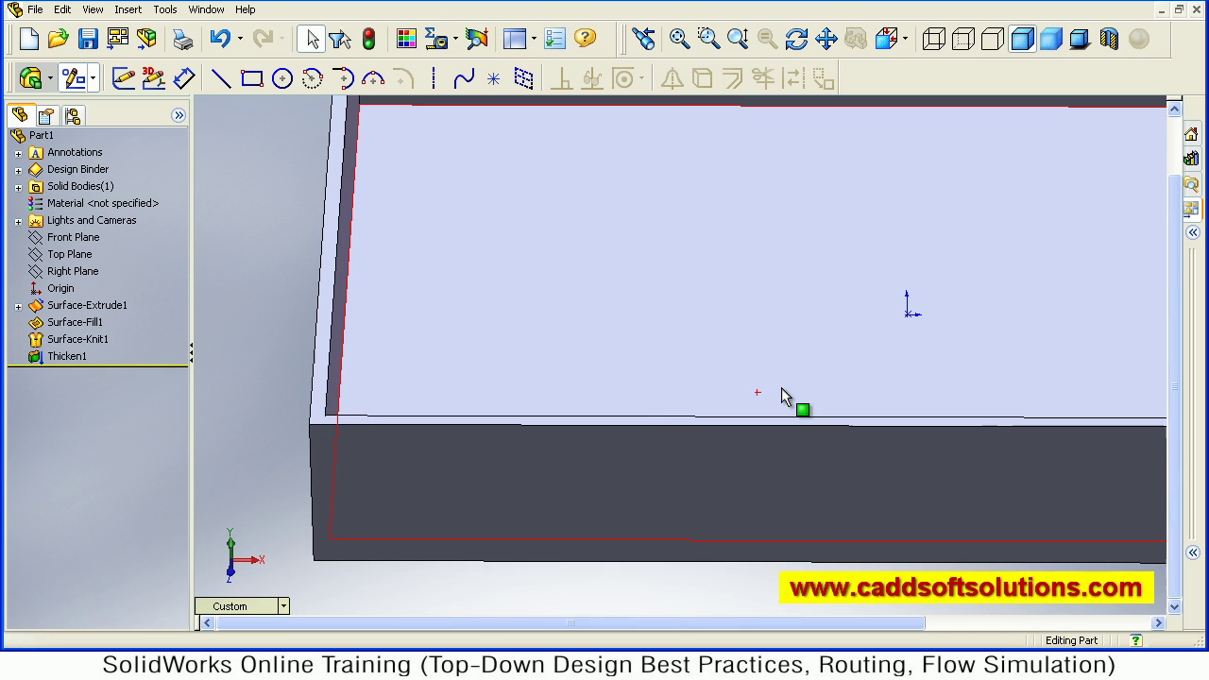
scroll(782, 396, down, 4)
middle_drag(958, 459, 780, 404)
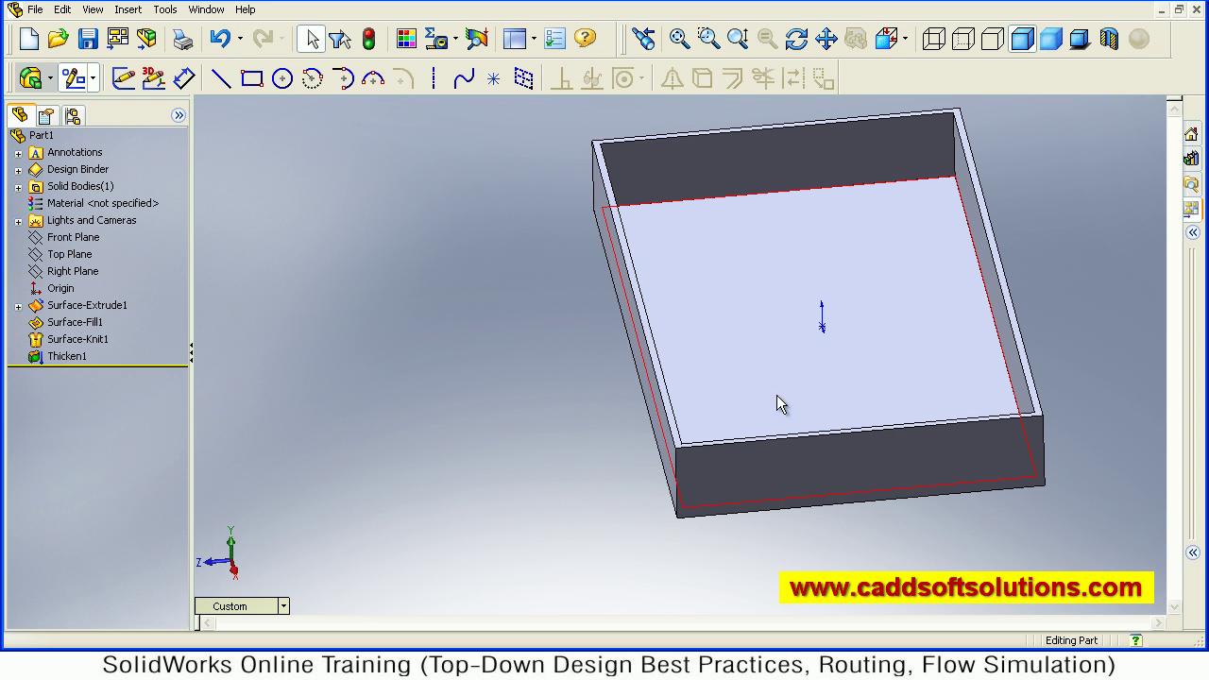
click(224, 38)
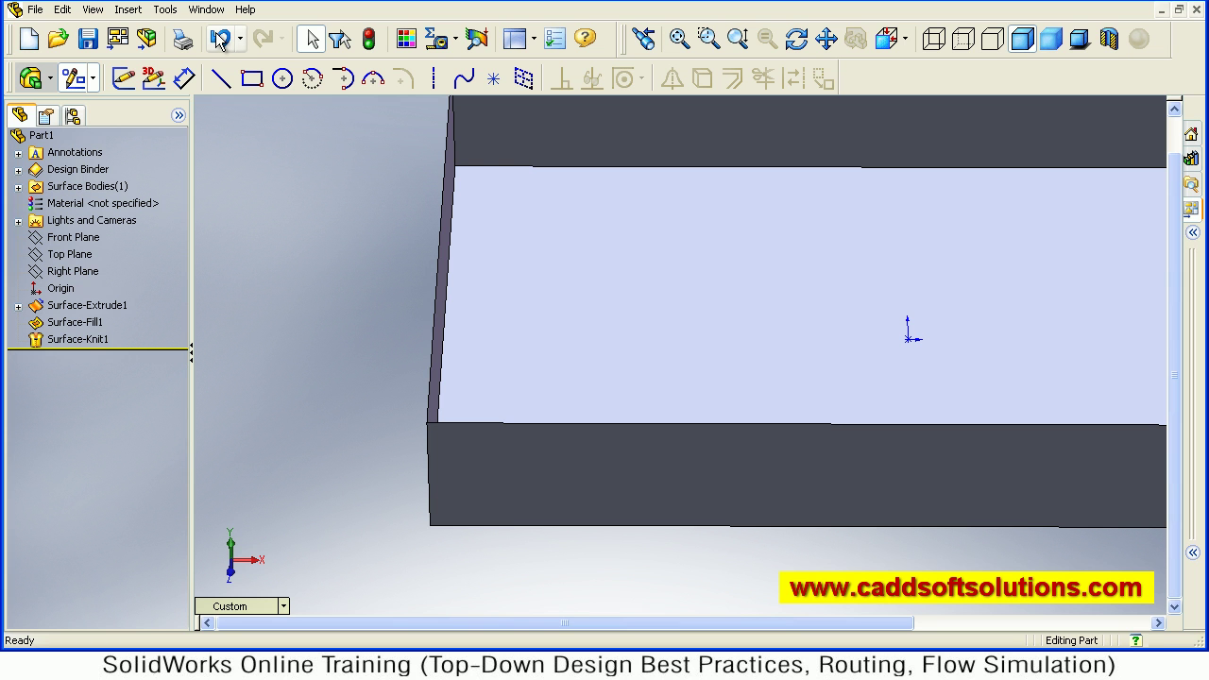
click(221, 40)
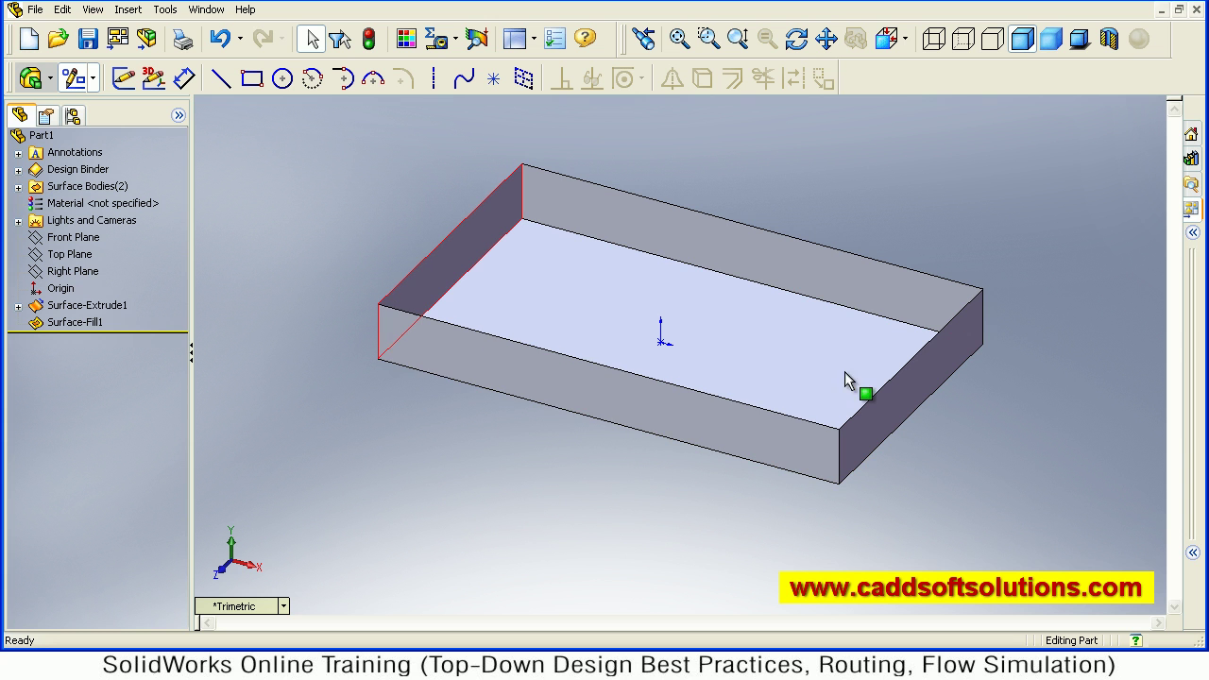
Create Surface-Fill2 bounded by the left, back, right and front top edges
click(163, 10)
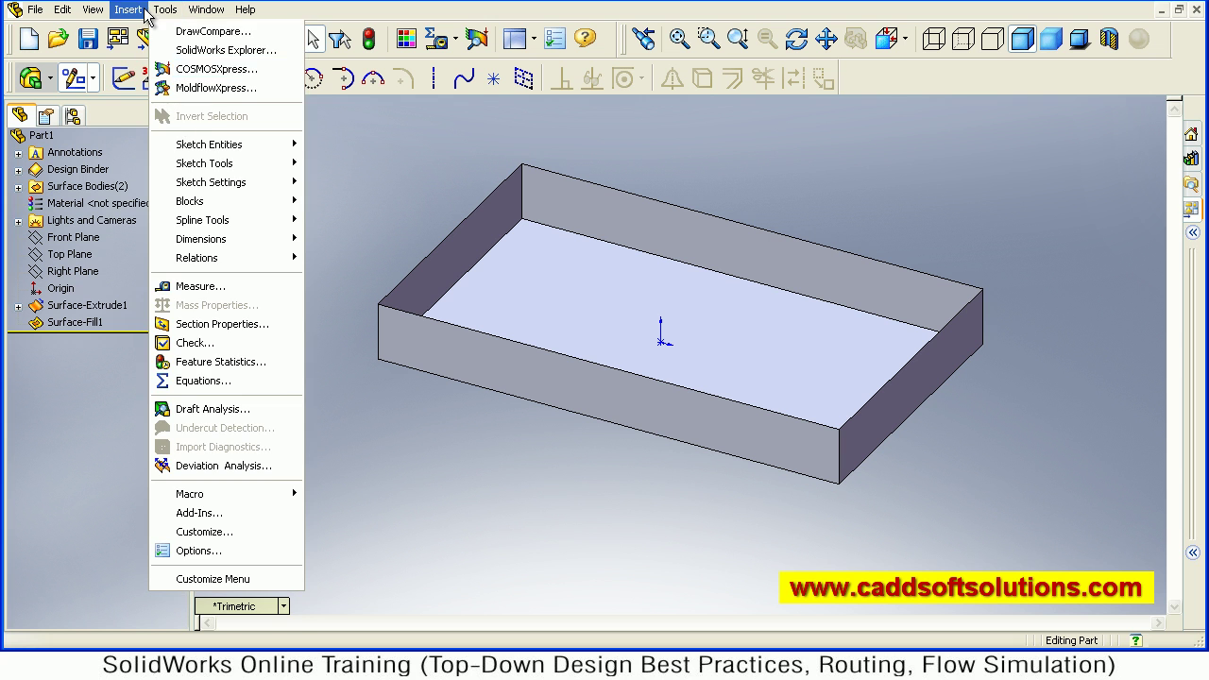
mouse_move(142, 11)
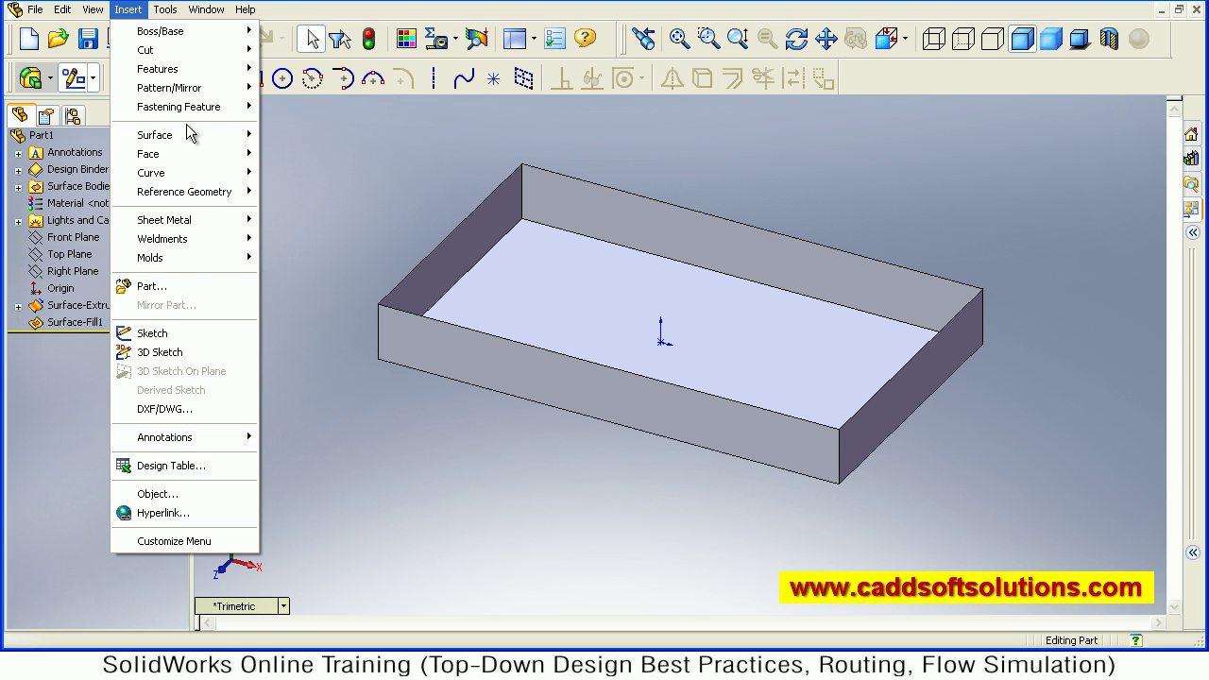
mouse_move(186, 136)
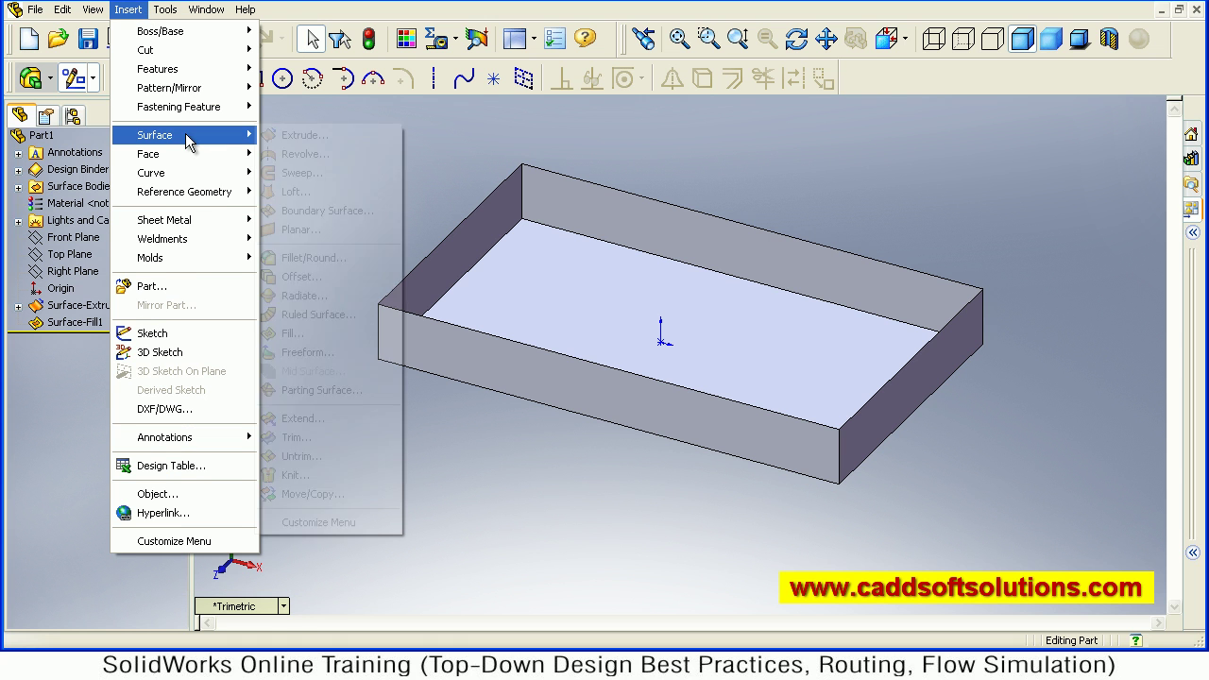
click(317, 336)
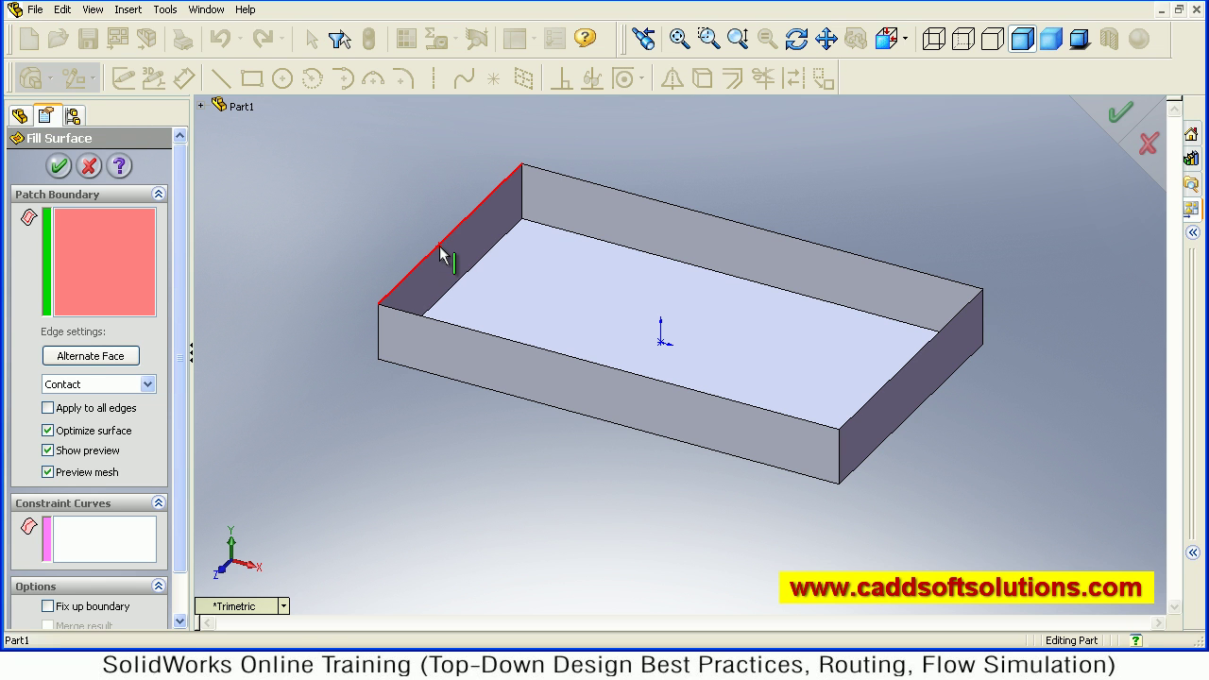
click(440, 247)
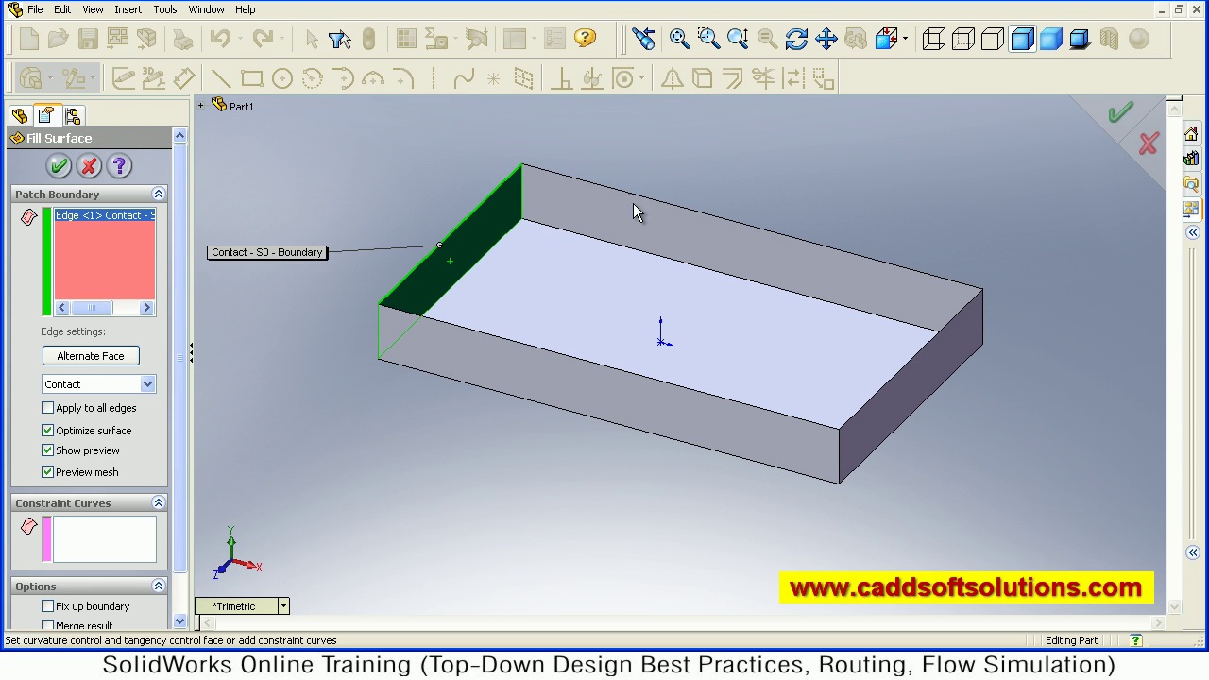
click(702, 222)
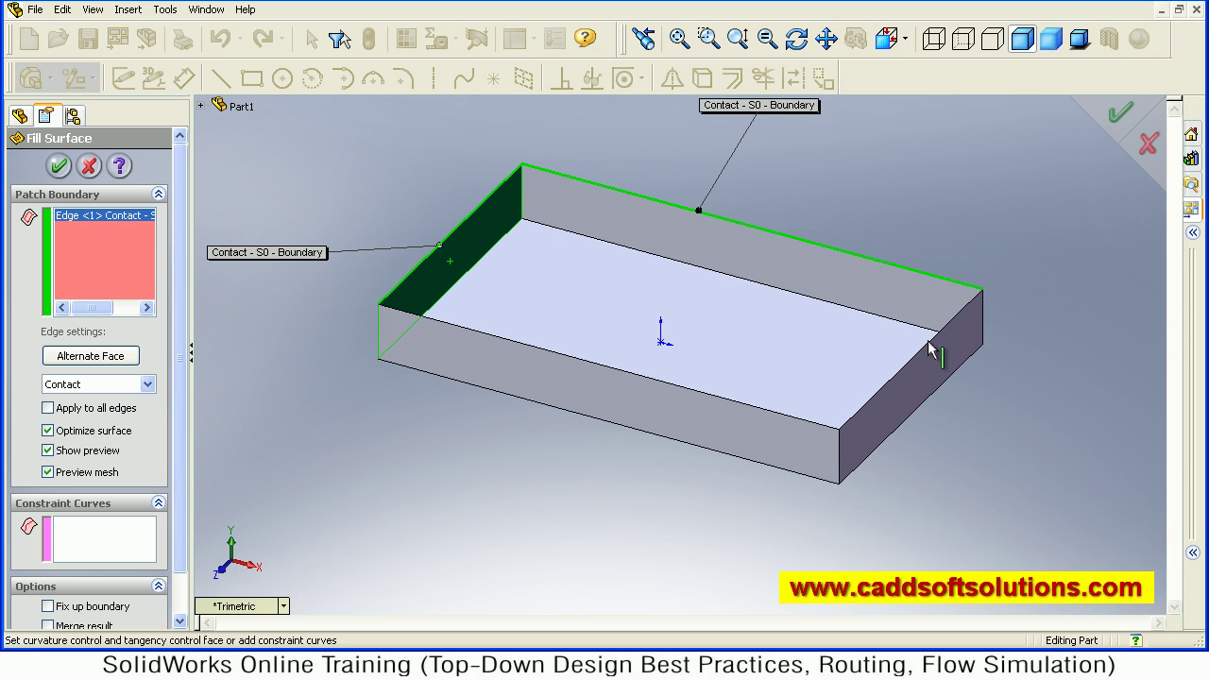
click(888, 392)
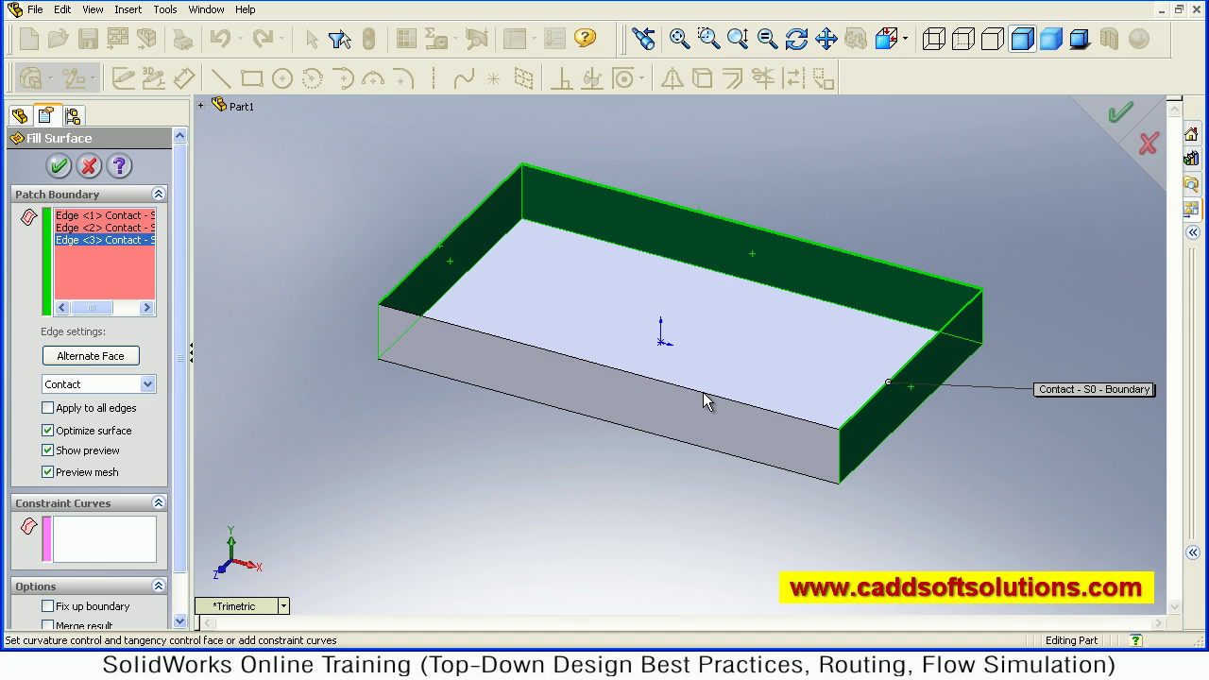
click(567, 364)
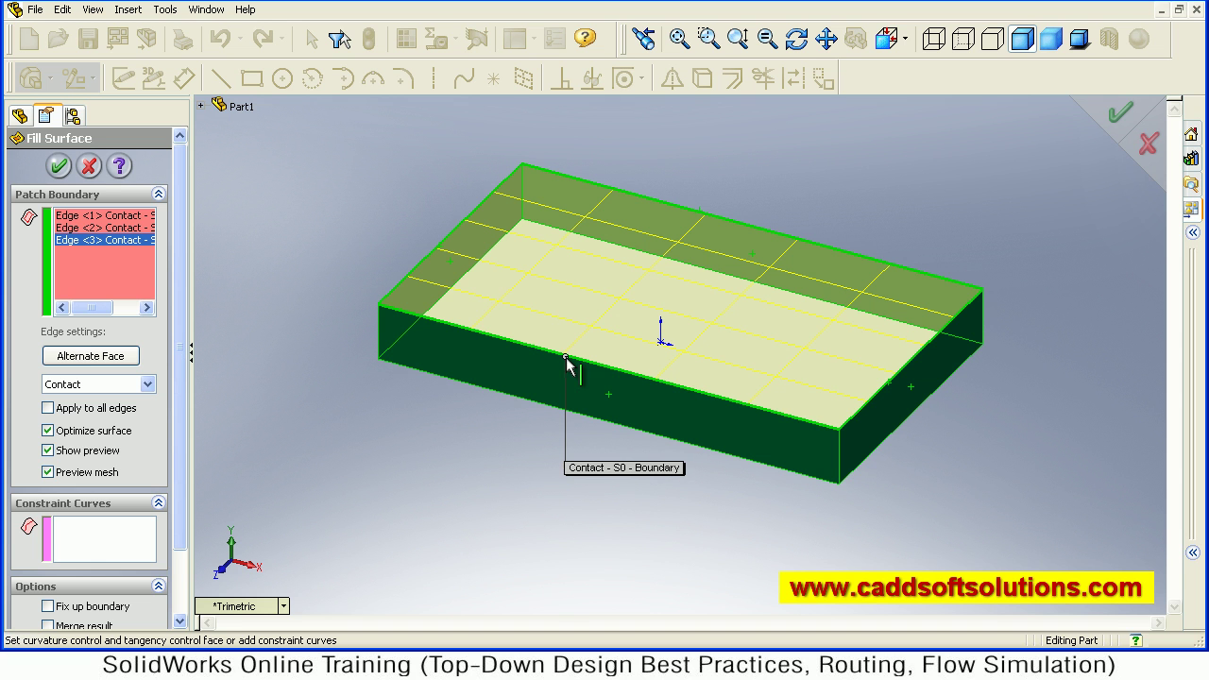
click(57, 167)
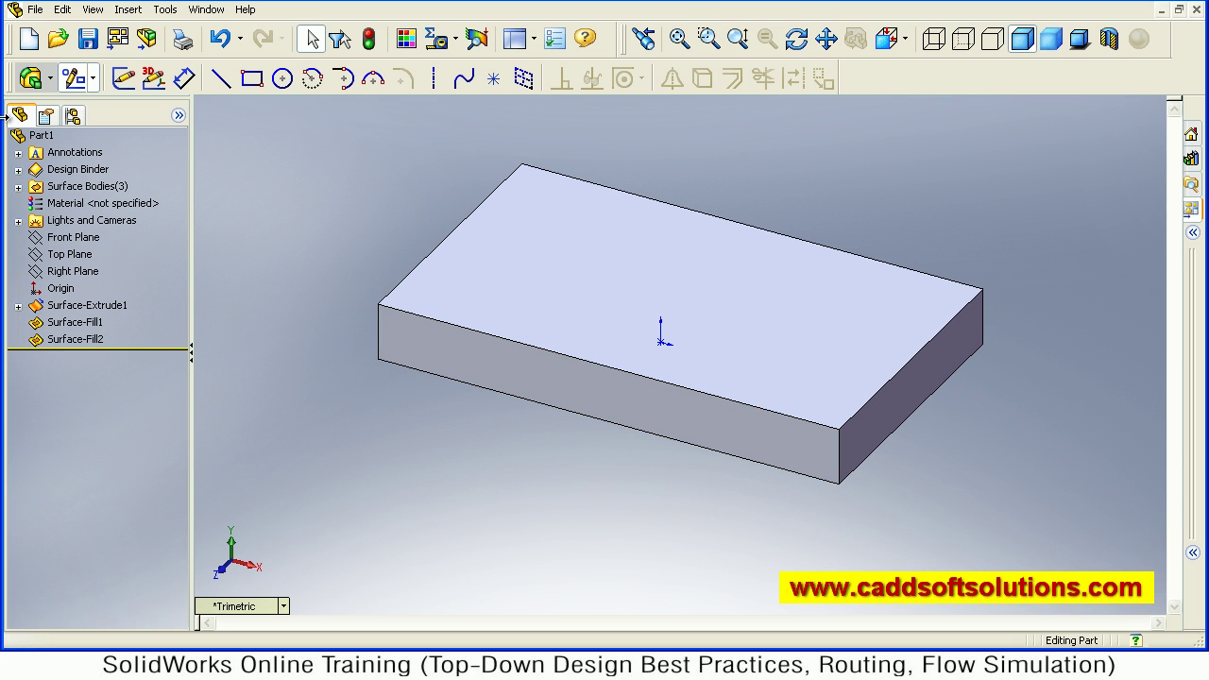
Switch to the Surfaces tab and verify Tools > Mass Properties is greyed out
click(31, 80)
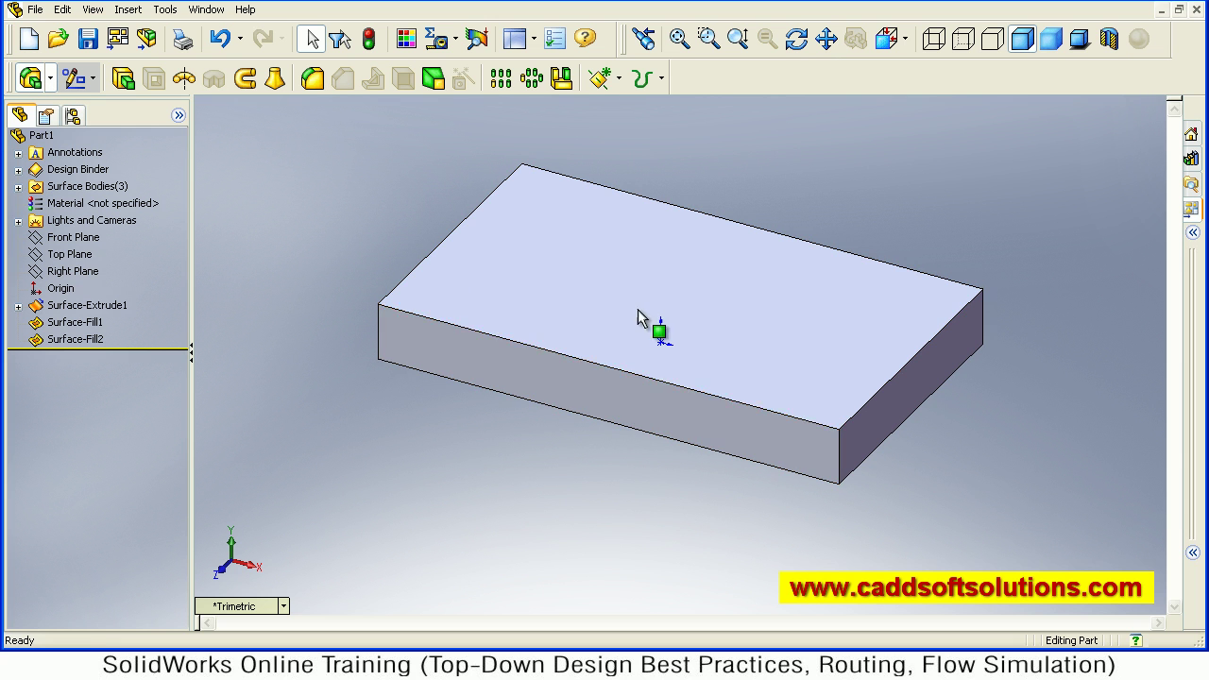
click(165, 12)
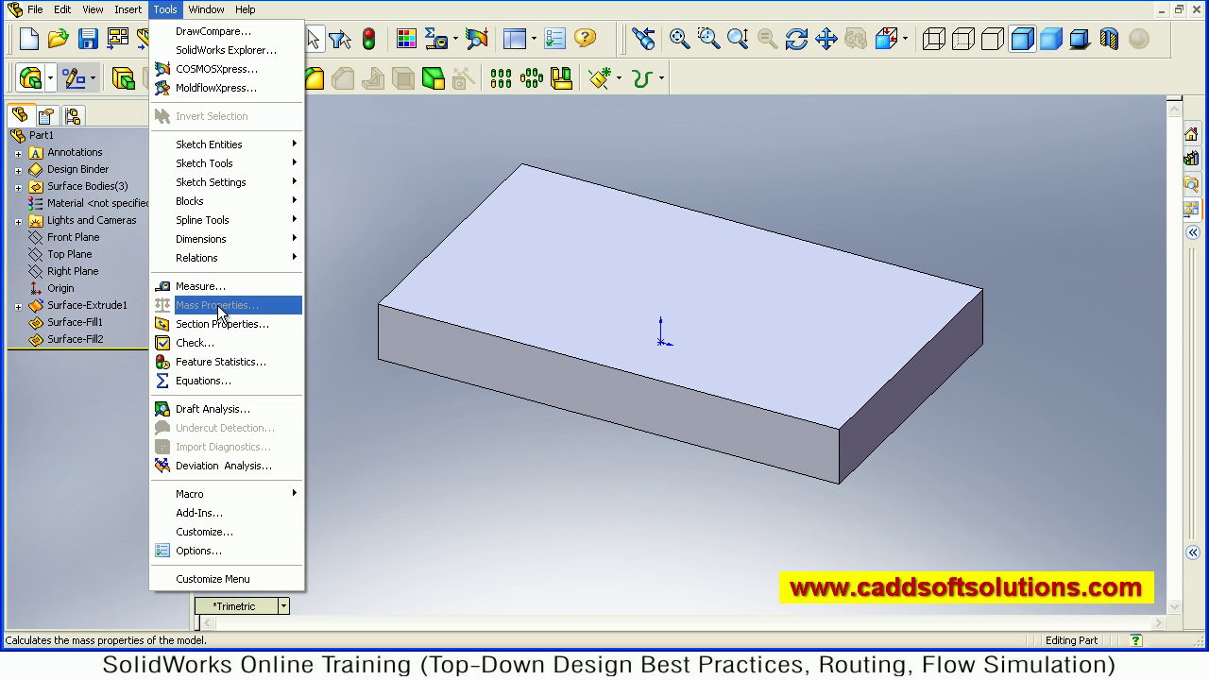
click(388, 236)
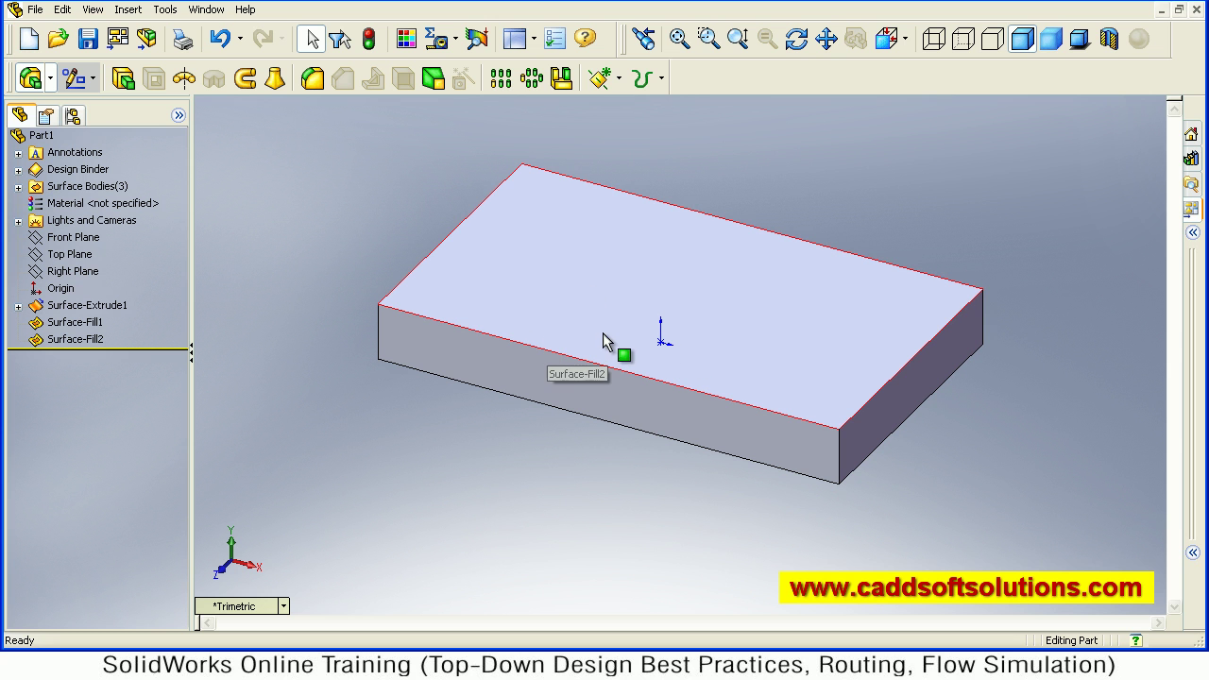
Knit Surface-Fill2, Surface-Extrude1 and Surface-Fill1 into a solid body, Surface-Knit2
click(129, 9)
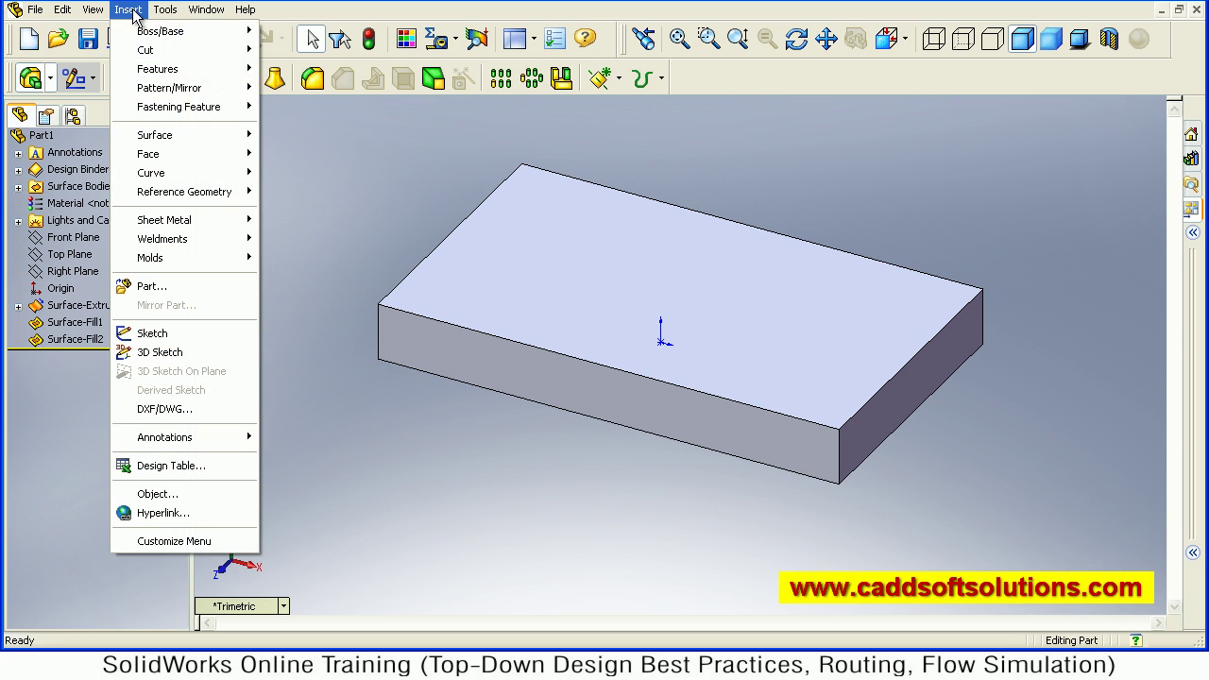
mouse_move(194, 137)
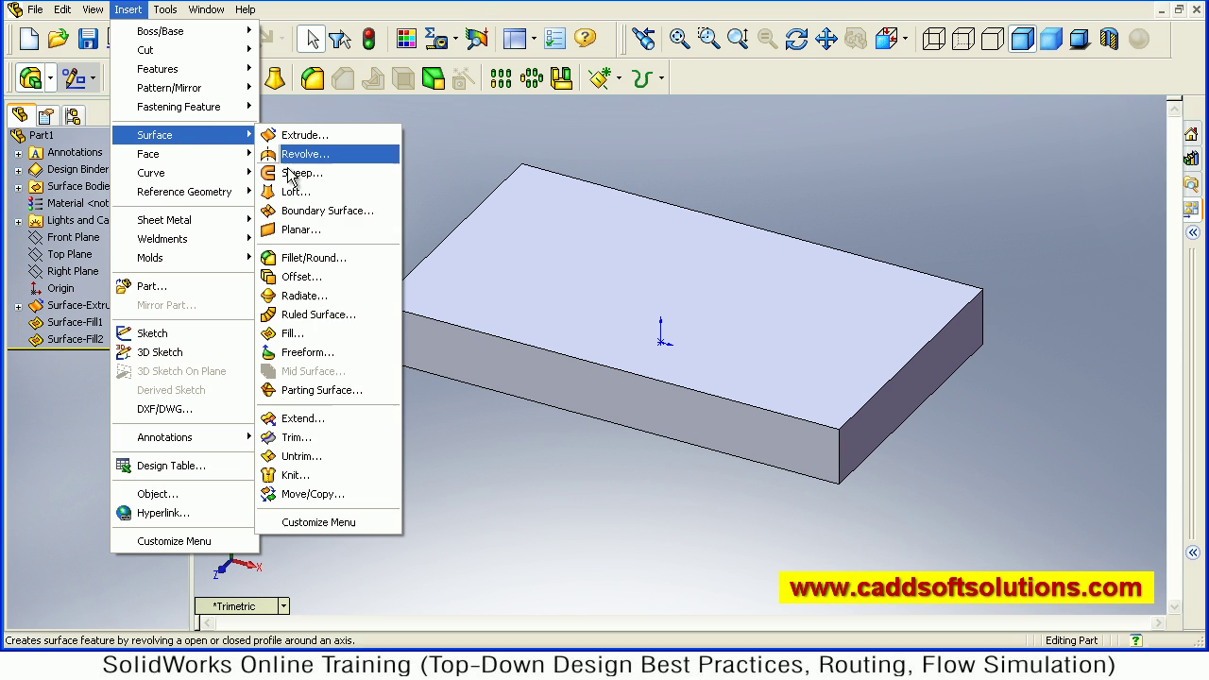
click(299, 477)
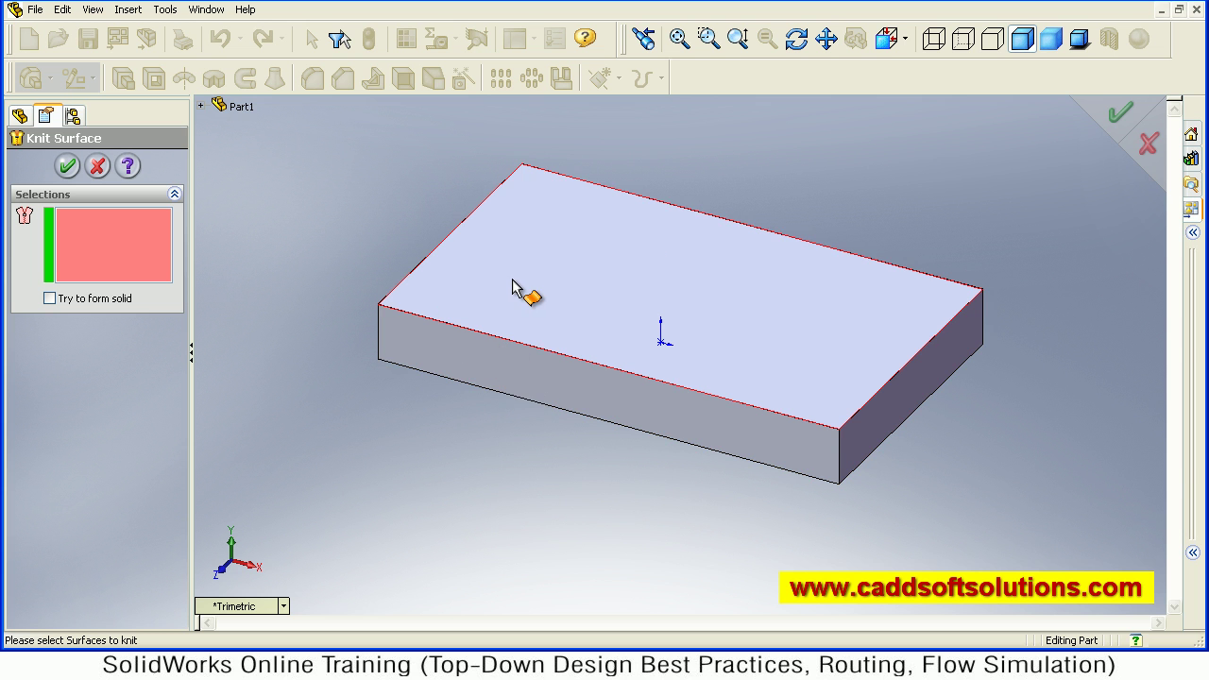
click(515, 330)
click(495, 391)
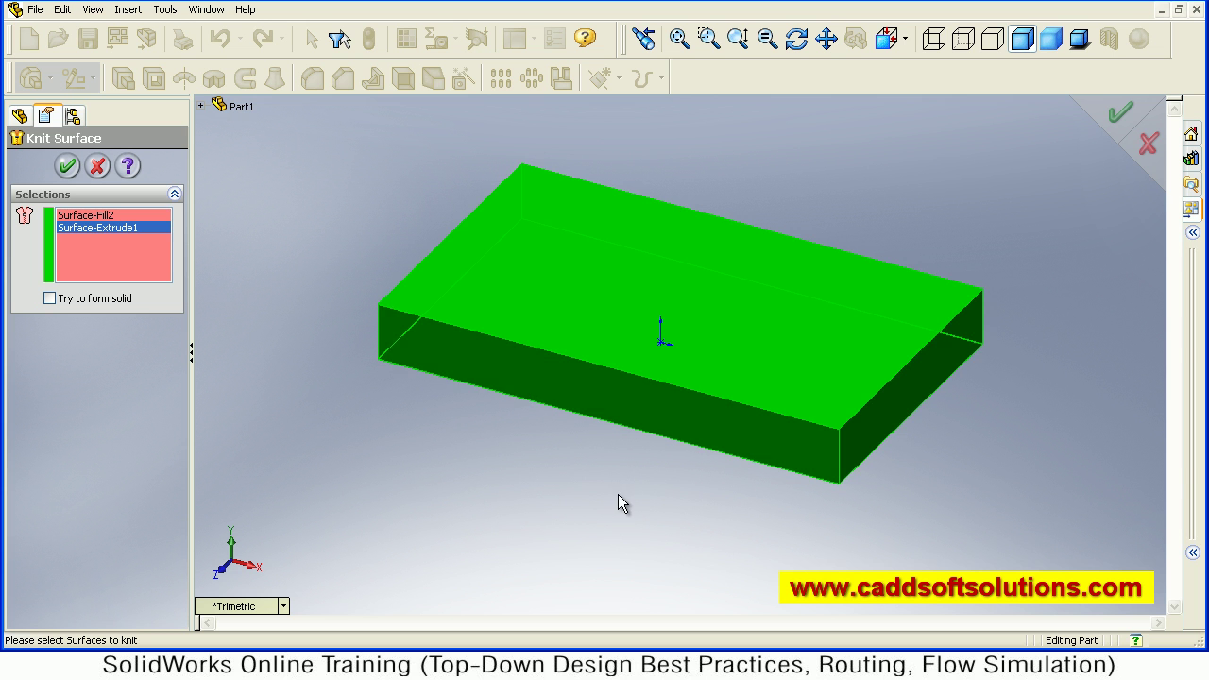
middle_drag(618, 494, 368, 469)
click(568, 368)
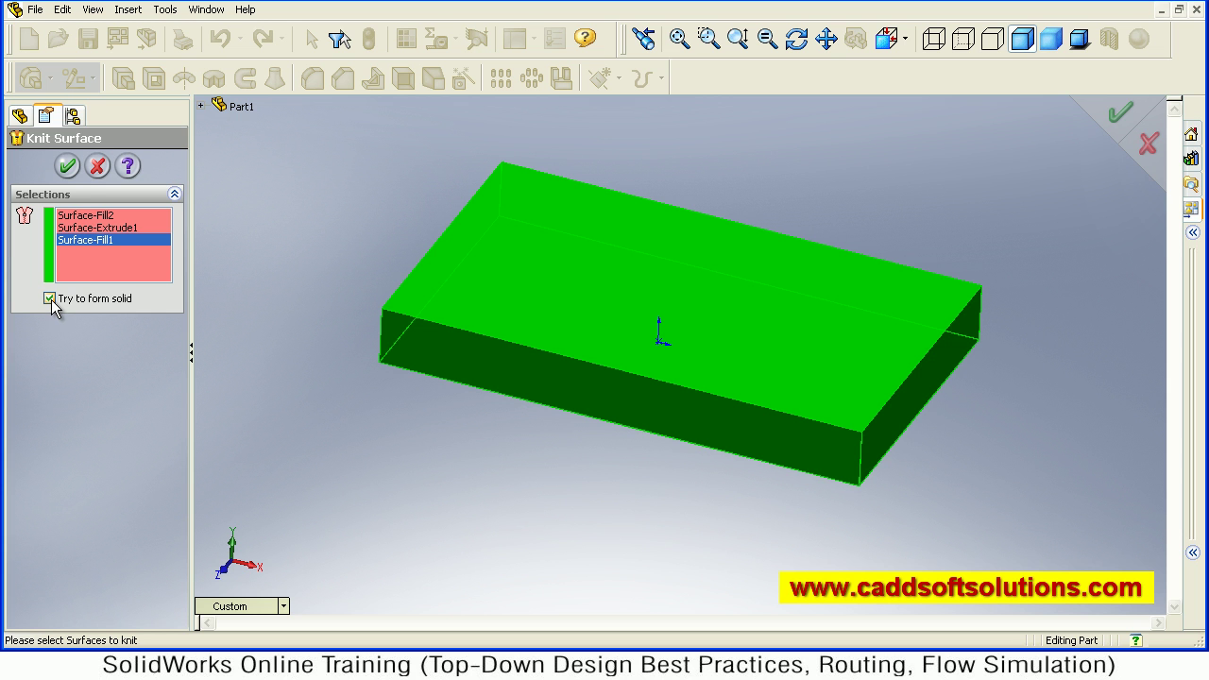
click(68, 166)
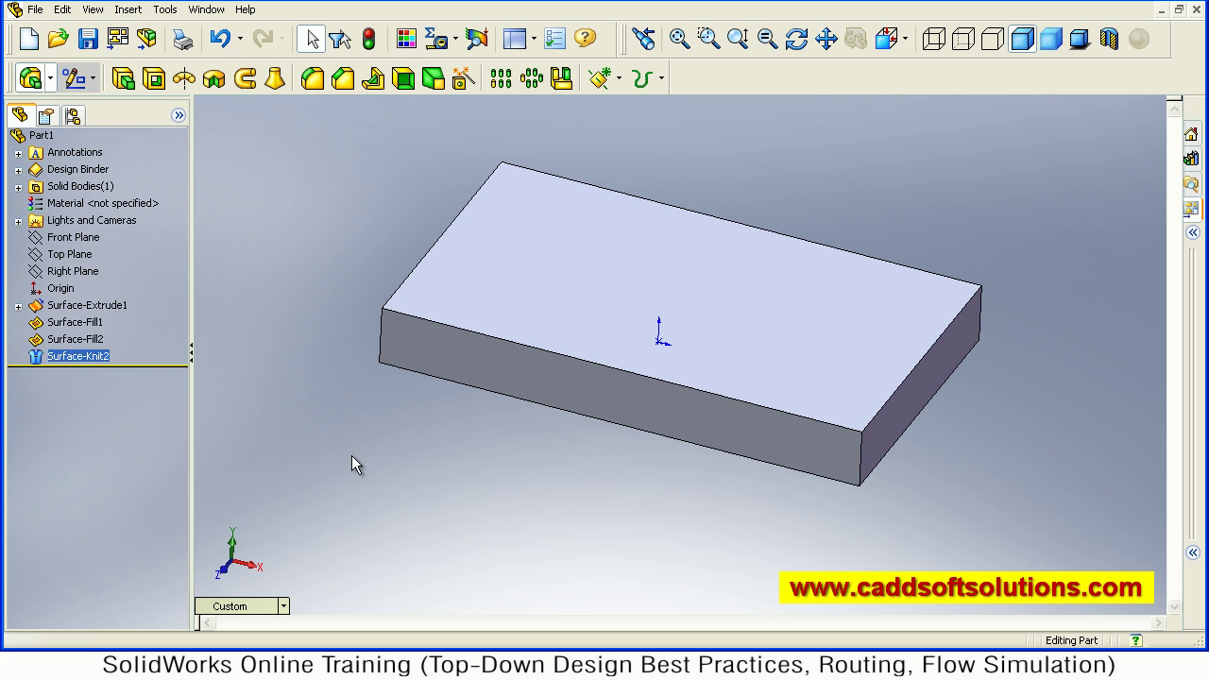
click(351, 455)
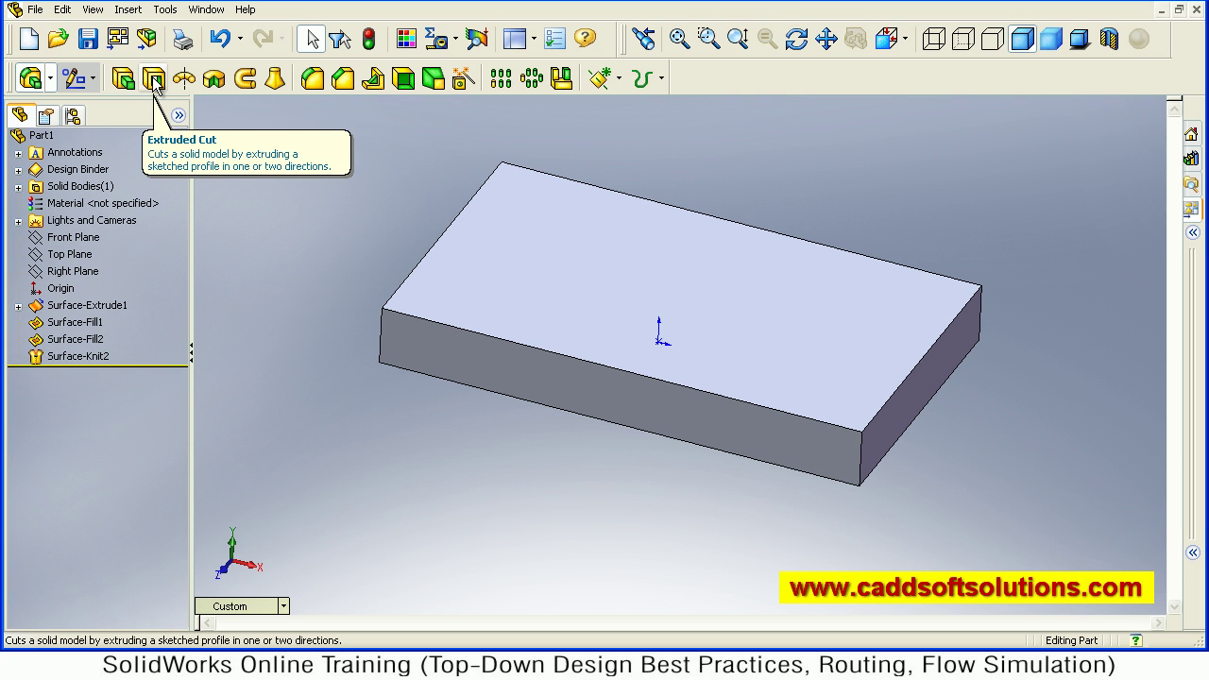
click(593, 418)
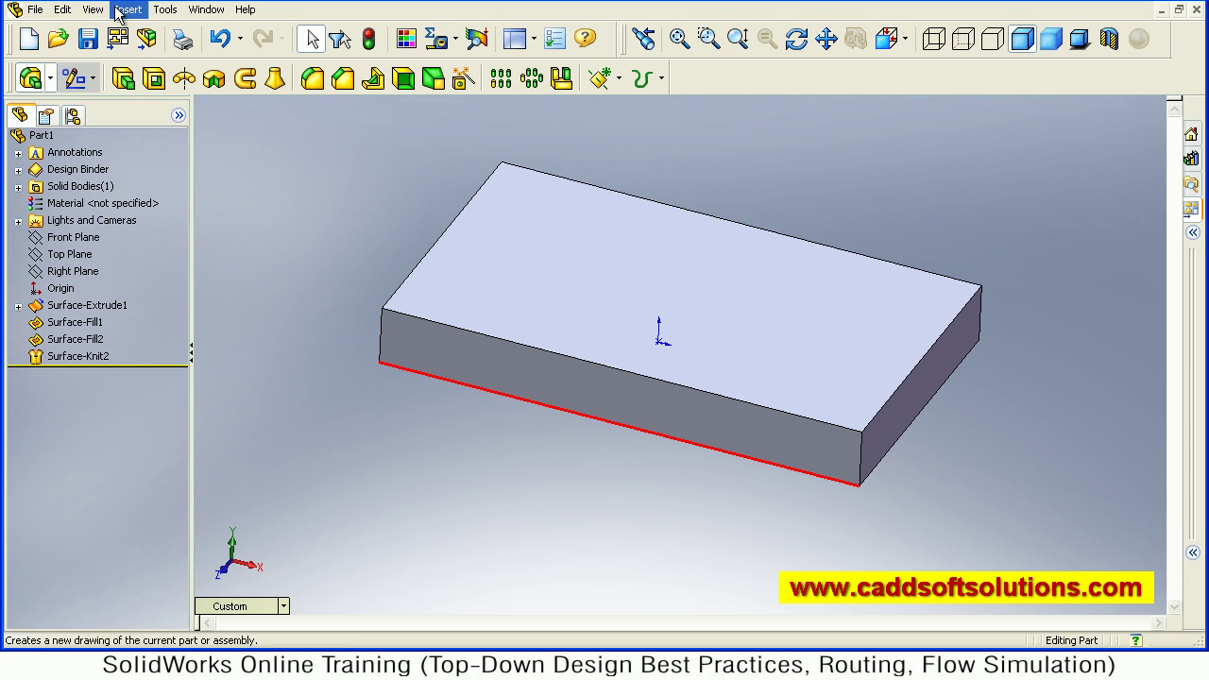
click(120, 11)
mouse_move(162, 10)
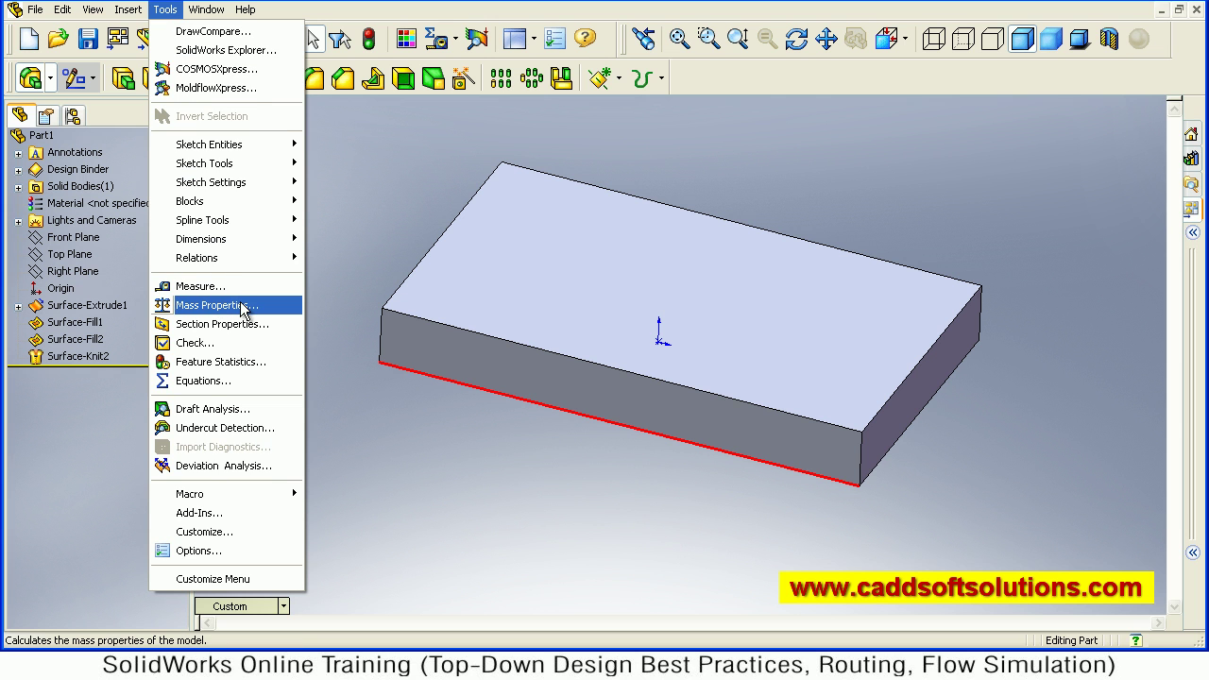
middle_drag(680, 498, 668, 502)
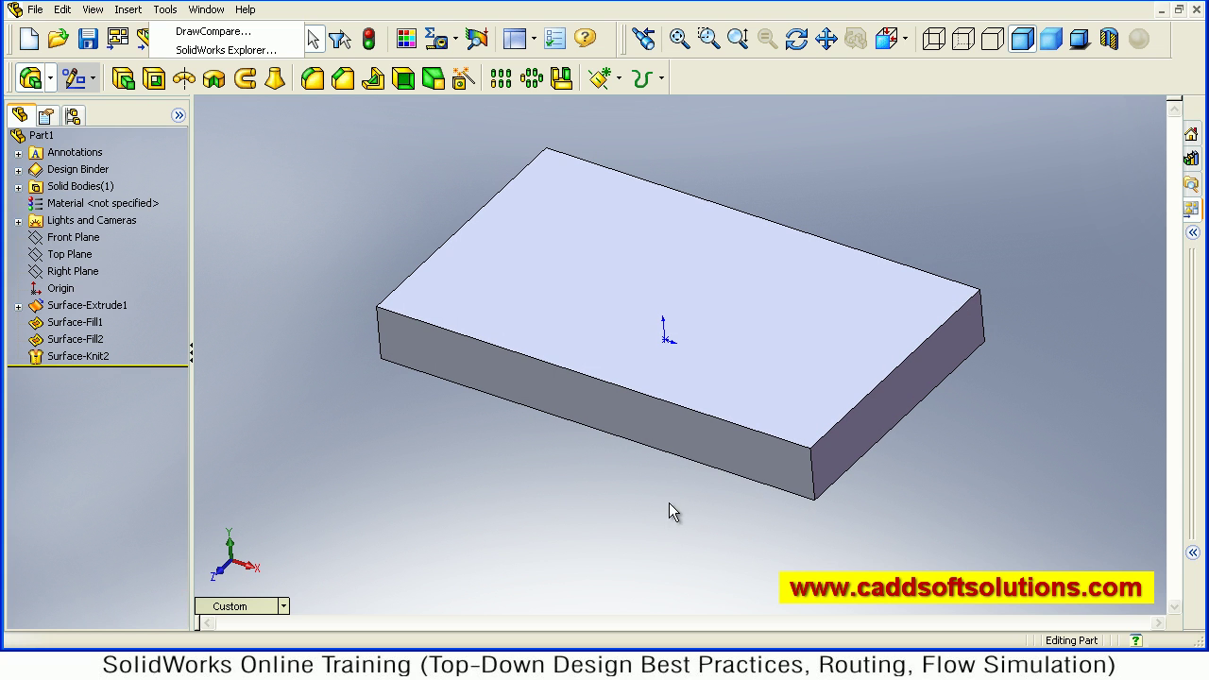